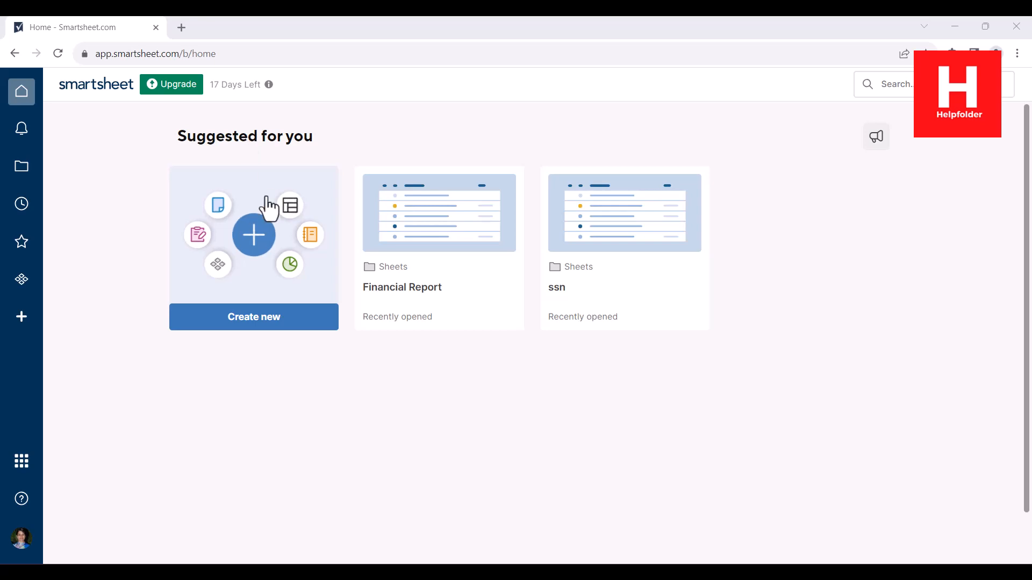
# - Start a new form from Create new and name it Demo_Smartsheet_Form
pyautogui.click(259, 321)
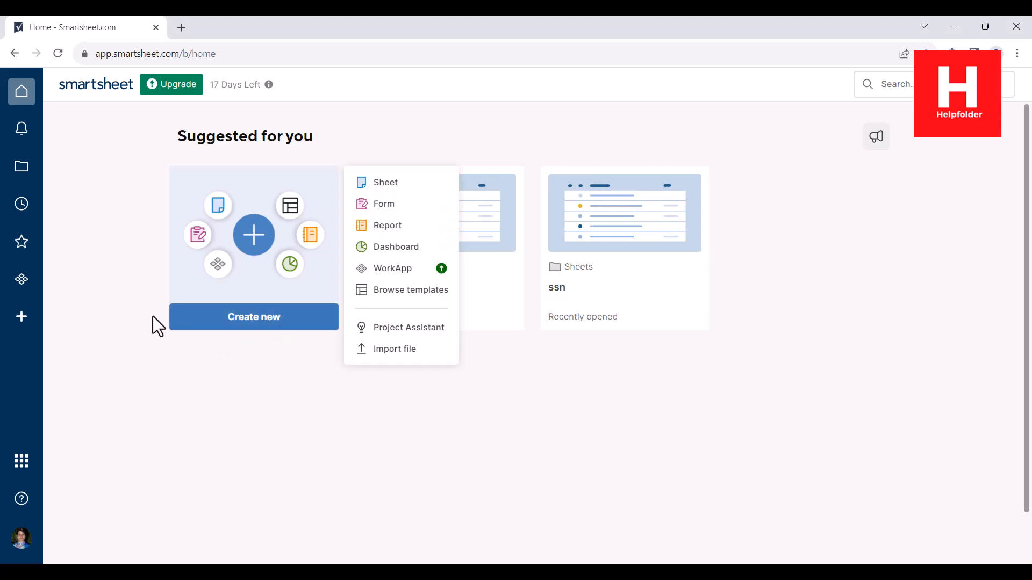
pyautogui.click(380, 205)
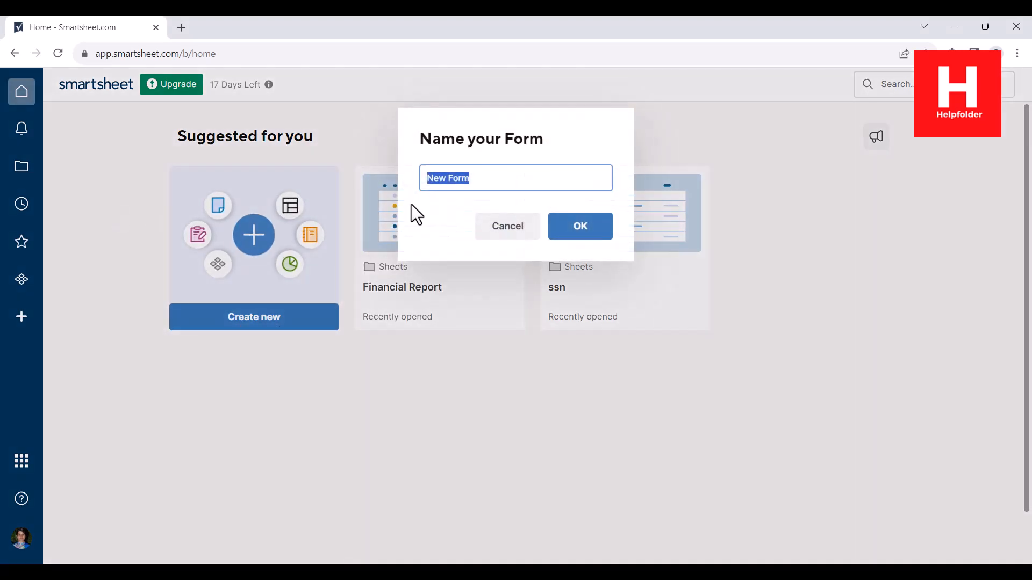
pyautogui.click(479, 168)
pyautogui.click(492, 181)
pyautogui.moveTo(492, 181); pyautogui.dragTo(414, 181)
pyautogui.write('Demo_Smartsheet_')
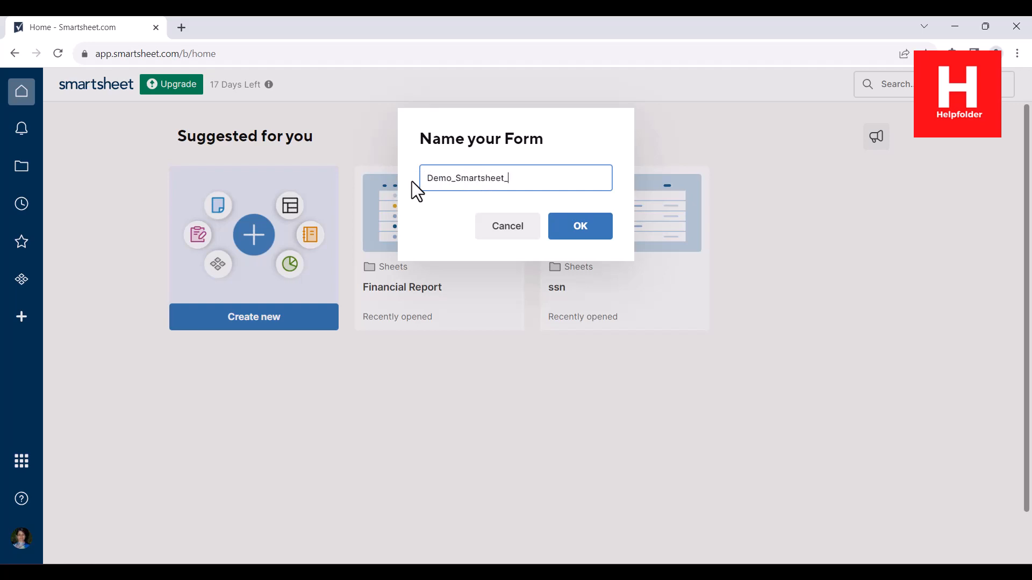
pyautogui.write('Form')
# - Confirm the form name, then enter Name and Phone in row 1 of Form Field 1 and 2
pyautogui.click(582, 235)
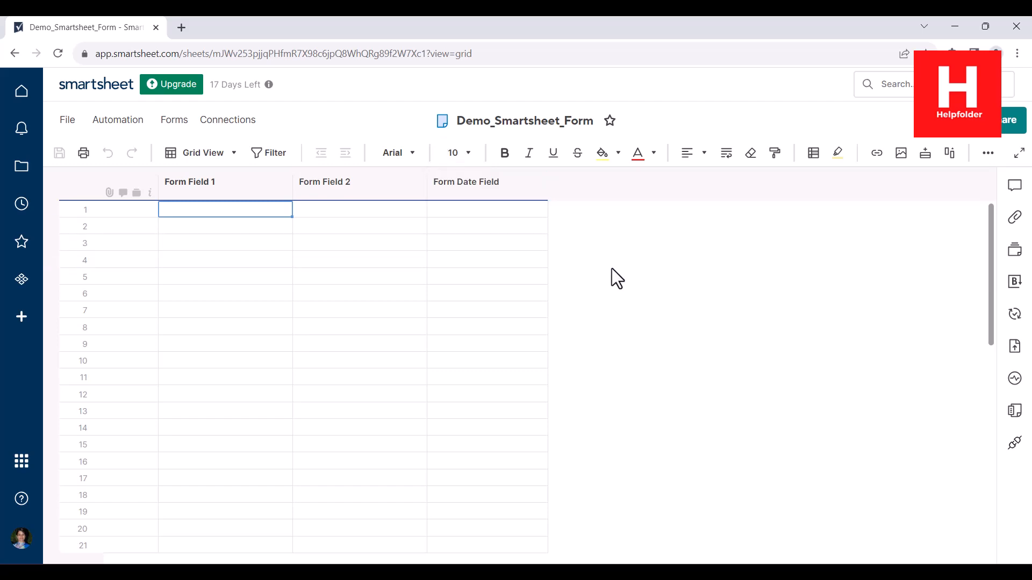
pyautogui.doubleClick(195, 210)
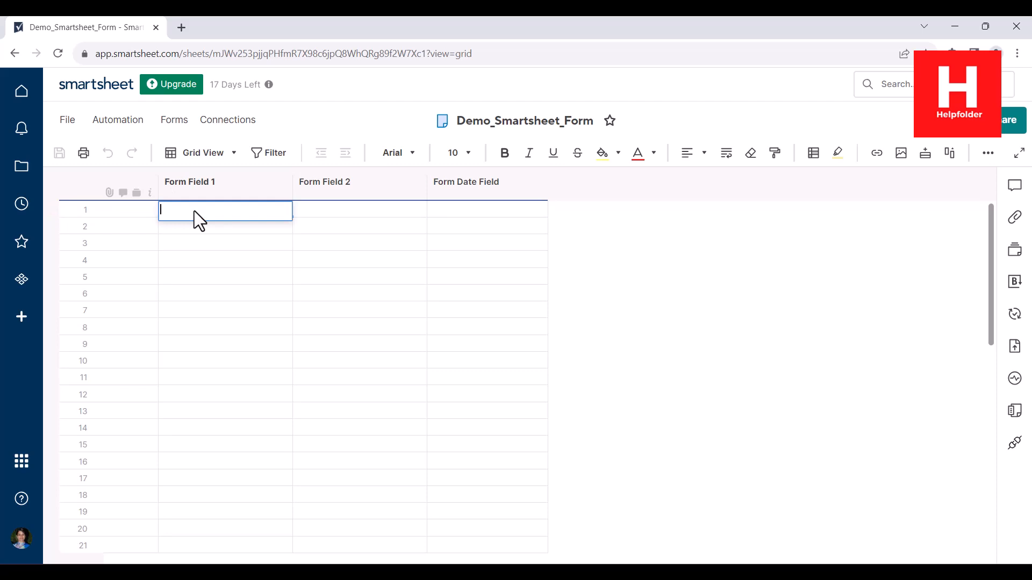
pyautogui.click(816, 224)
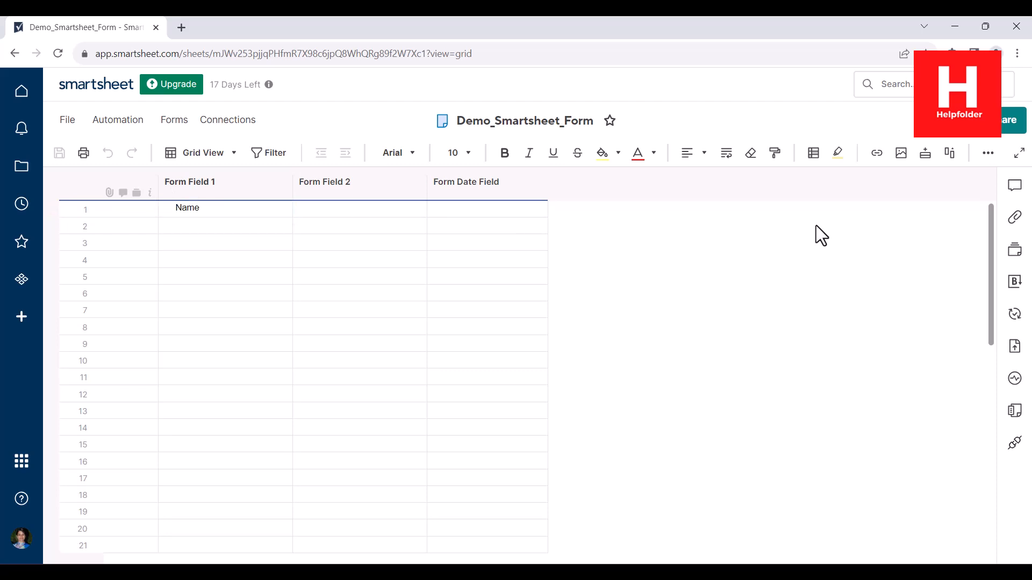
pyautogui.doubleClick(330, 211)
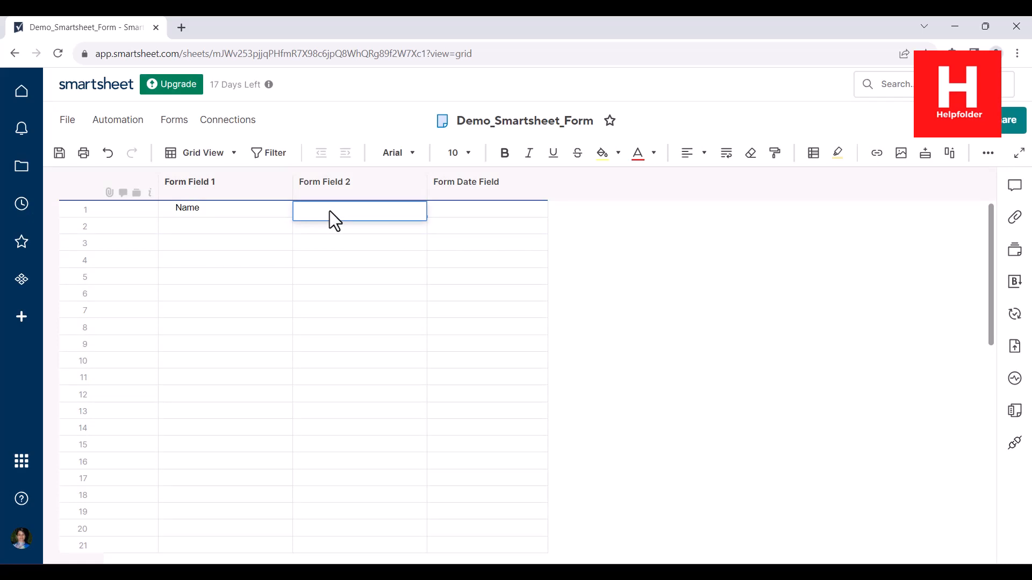
pyautogui.write('Phone')
pyautogui.click(713, 234)
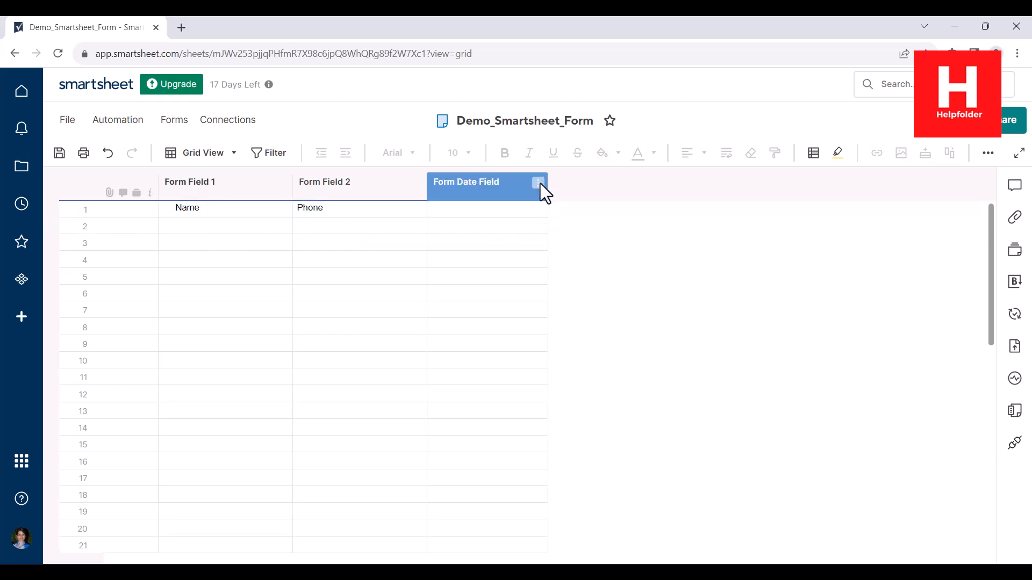
# - Insert a dropdown-list column named Product Selection to the right of Form Date Field
pyautogui.click(538, 182)
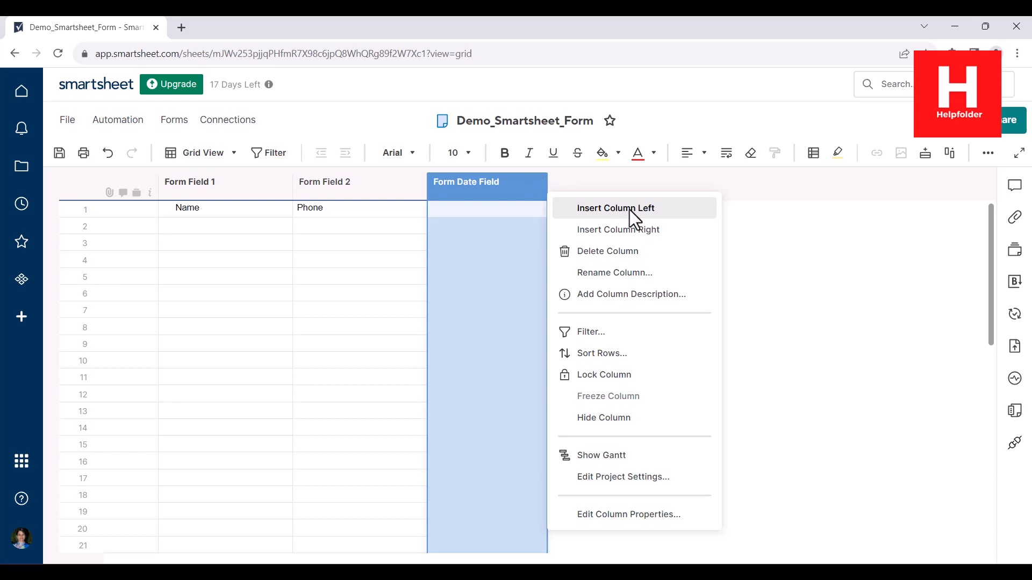
pyautogui.click(633, 230)
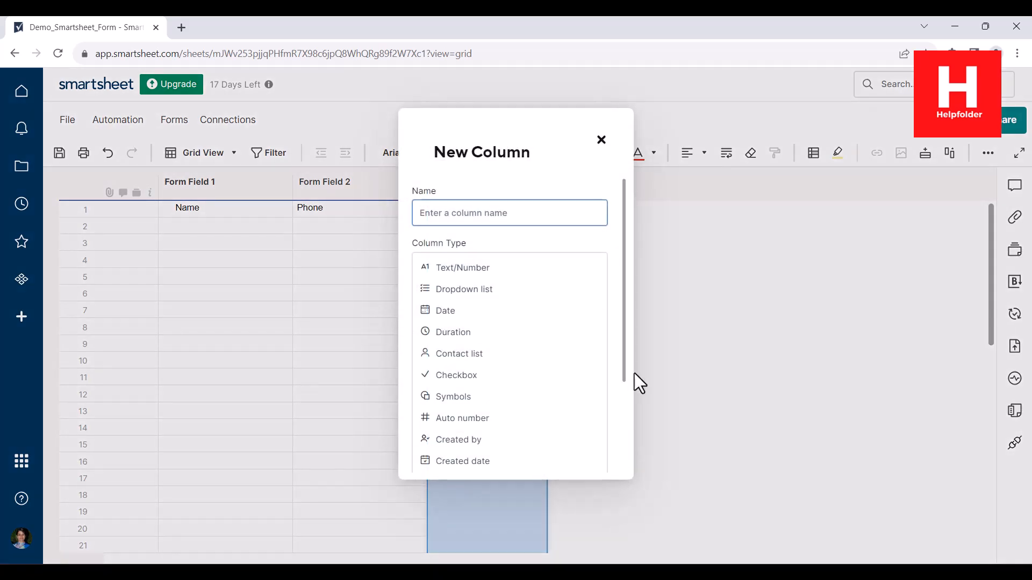
pyautogui.moveTo(622, 370)
pyautogui.mouseDown()
pyautogui.moveTo(614, 441)
pyautogui.moveTo(616, 368)
pyautogui.mouseUp()
pyautogui.click(454, 291)
pyautogui.click(464, 385)
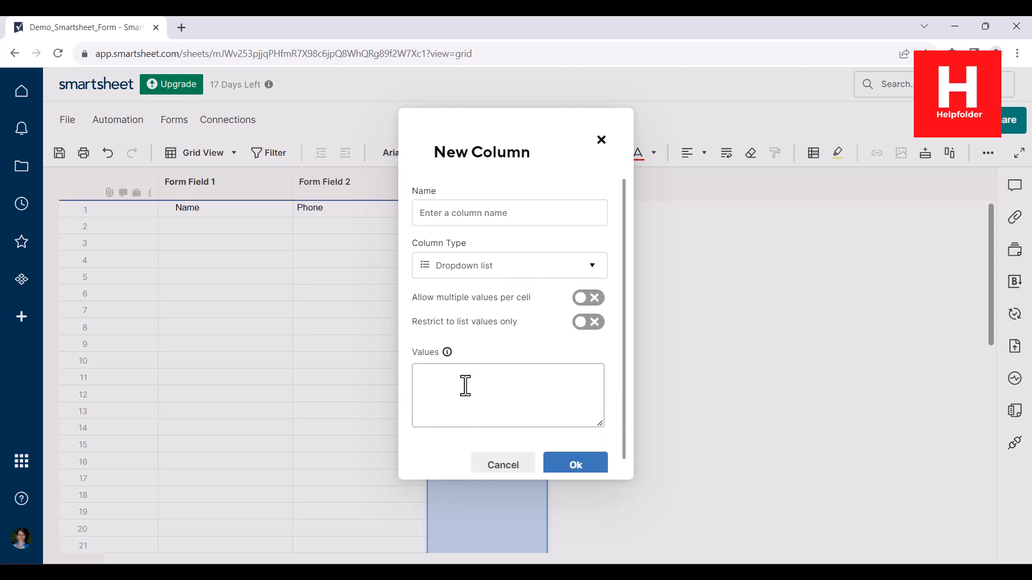
pyautogui.moveTo(448, 354)
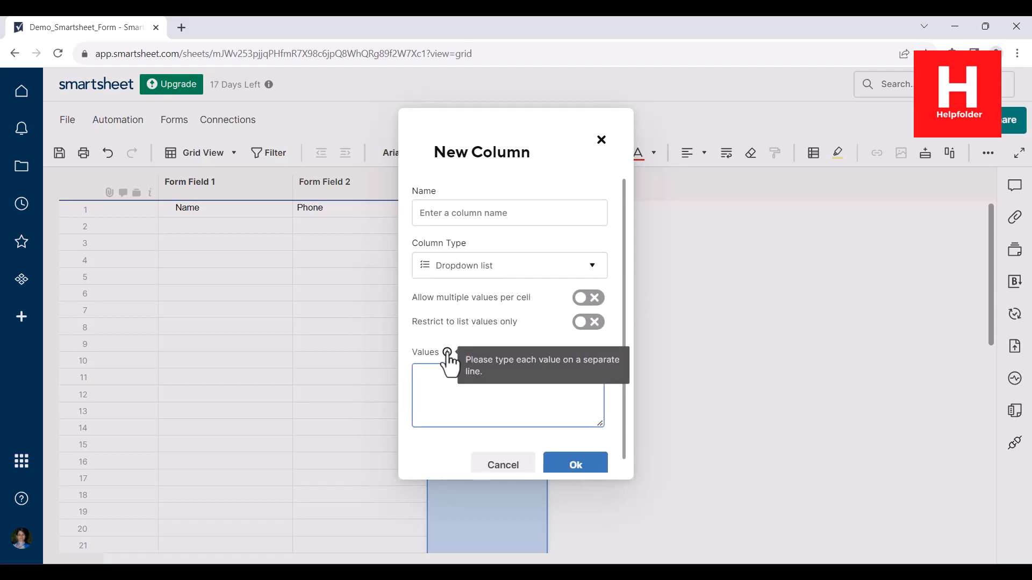
pyautogui.click(460, 214)
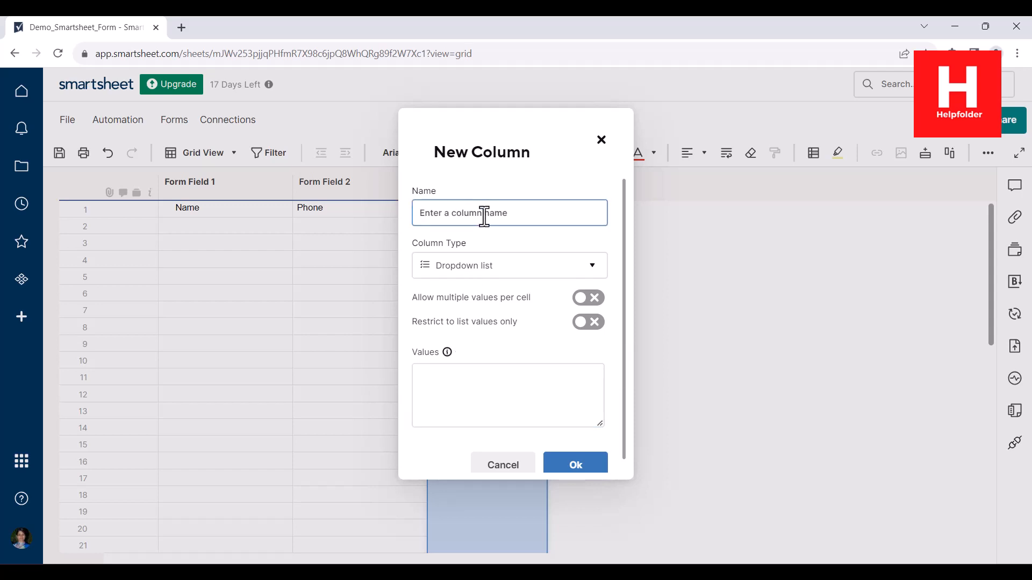
pyautogui.write('Product Selection')
# - Give the dropdown the values IT Services, Cloud, Database and Other, and confirm
pyautogui.click(445, 387)
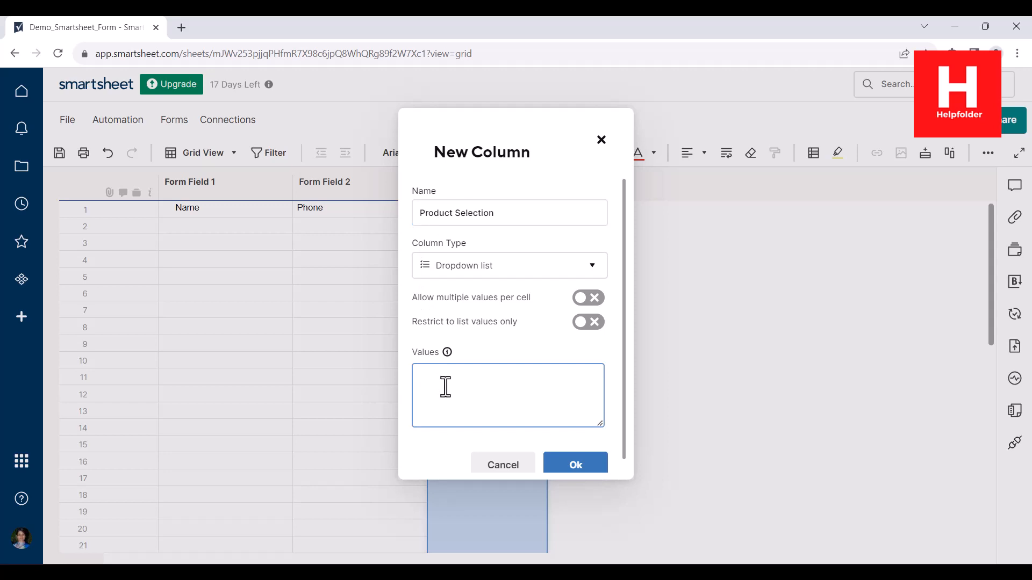
pyautogui.write('IT Services')
pyautogui.press('Return')
pyautogui.write('Cloud ')
pyautogui.write('Database')
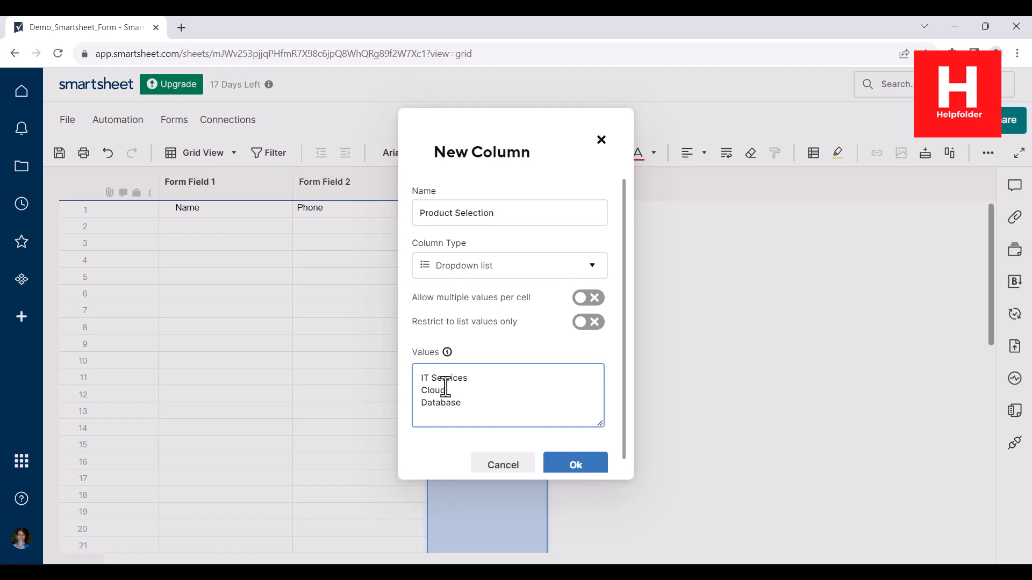
pyautogui.press('Return')
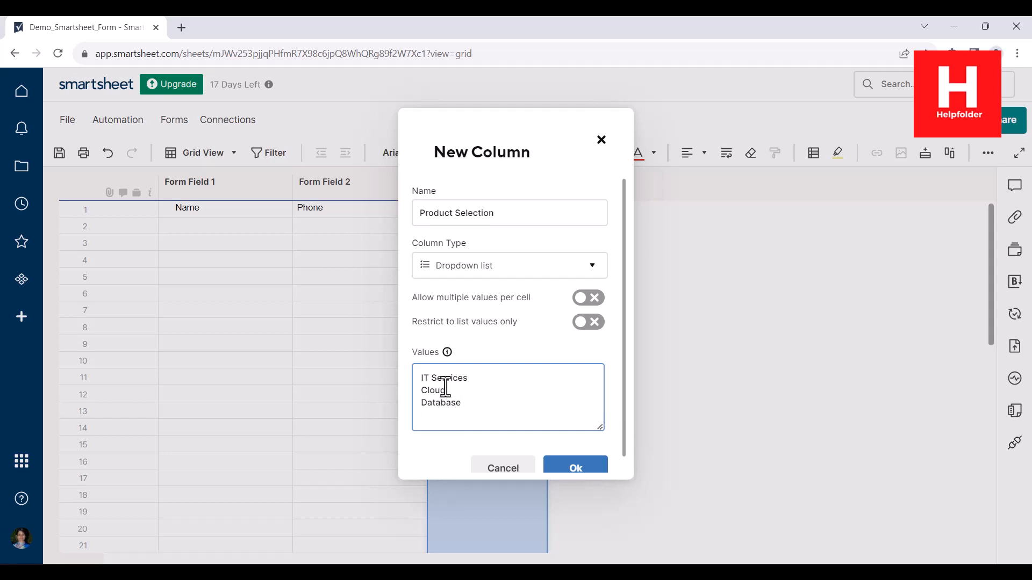
pyautogui.write('Other')
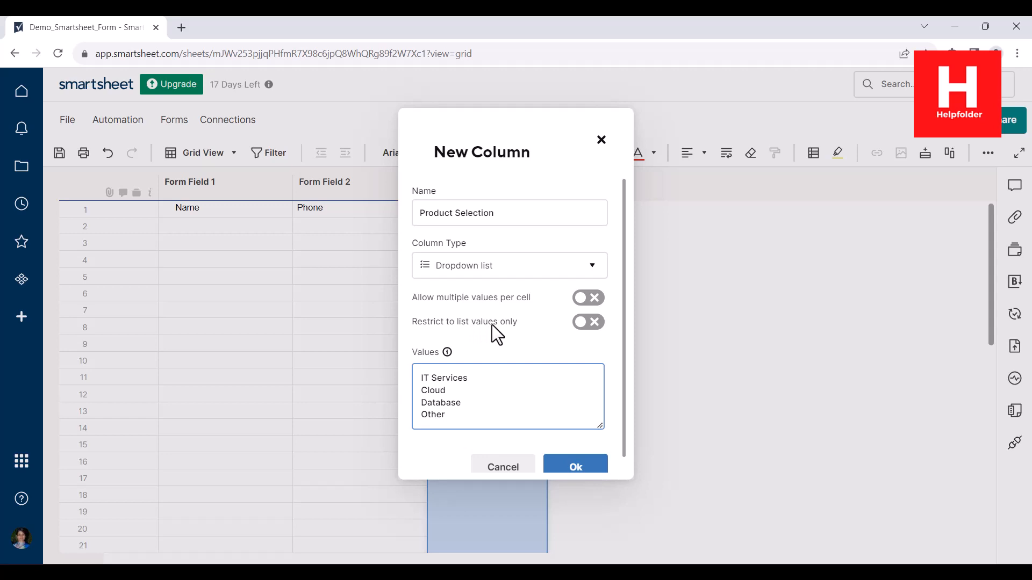
pyautogui.click(574, 471)
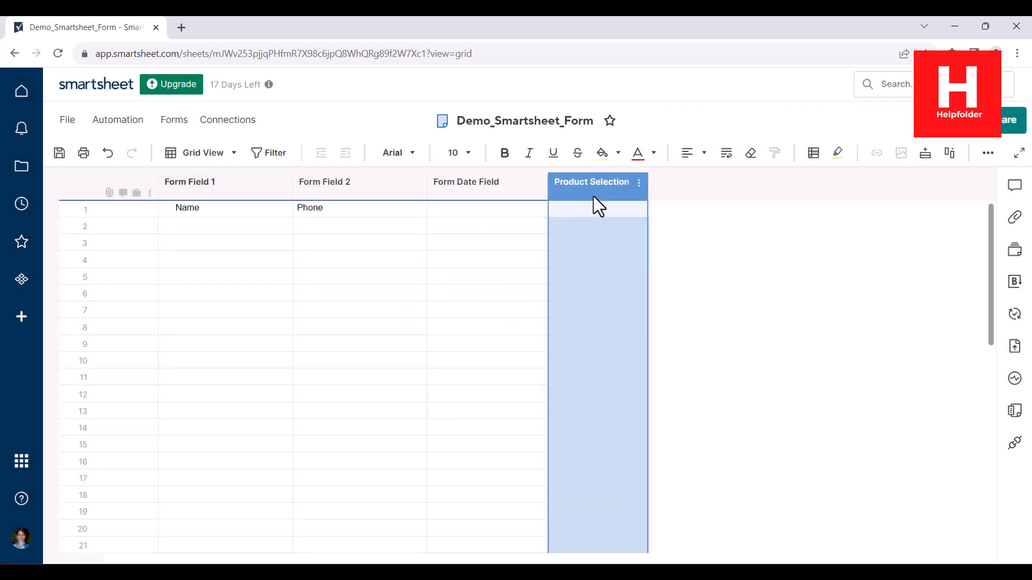
pyautogui.click(797, 229)
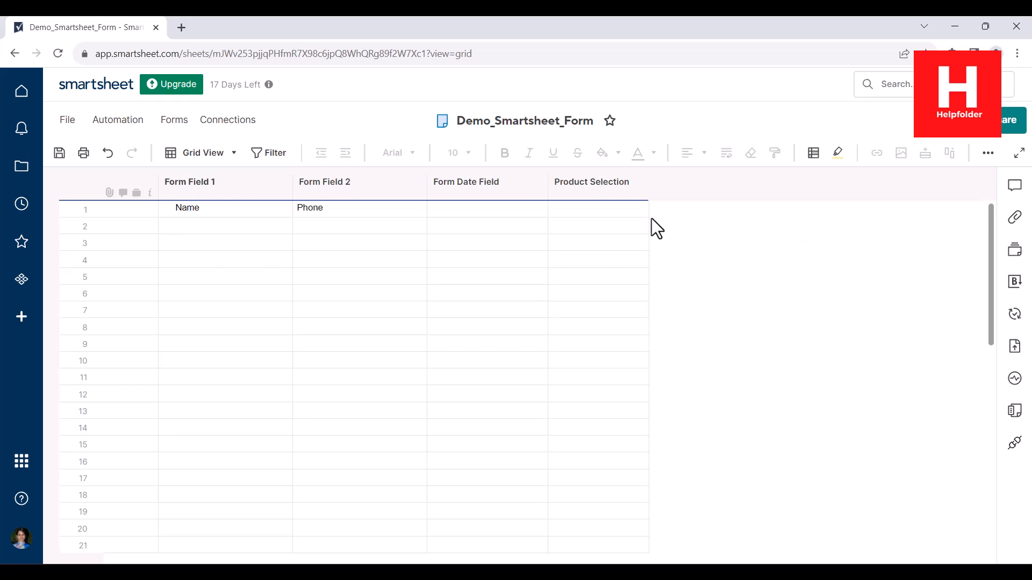
pyautogui.click(234, 153)
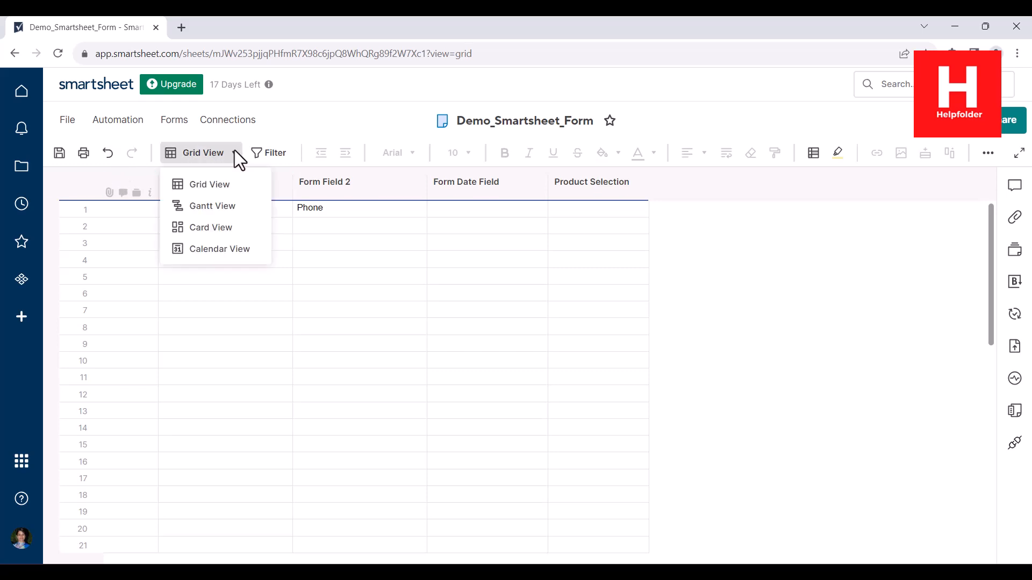
pyautogui.click(231, 227)
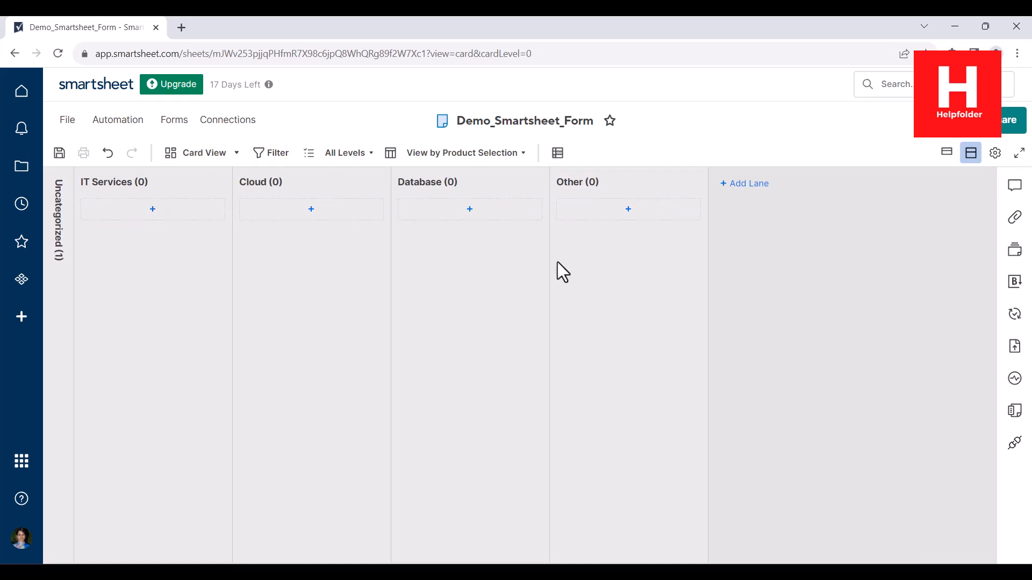
pyautogui.click(218, 157)
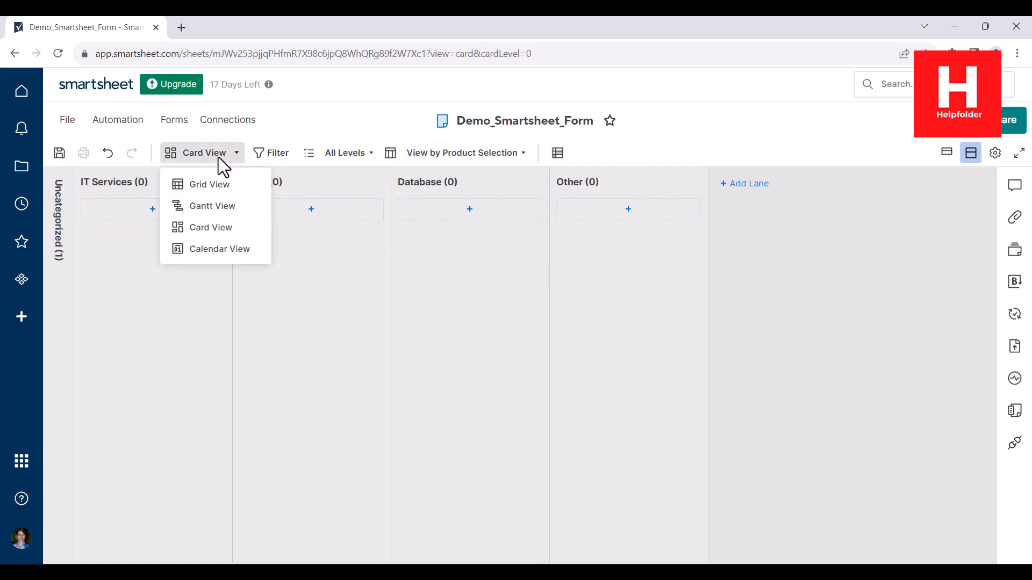
pyautogui.click(228, 247)
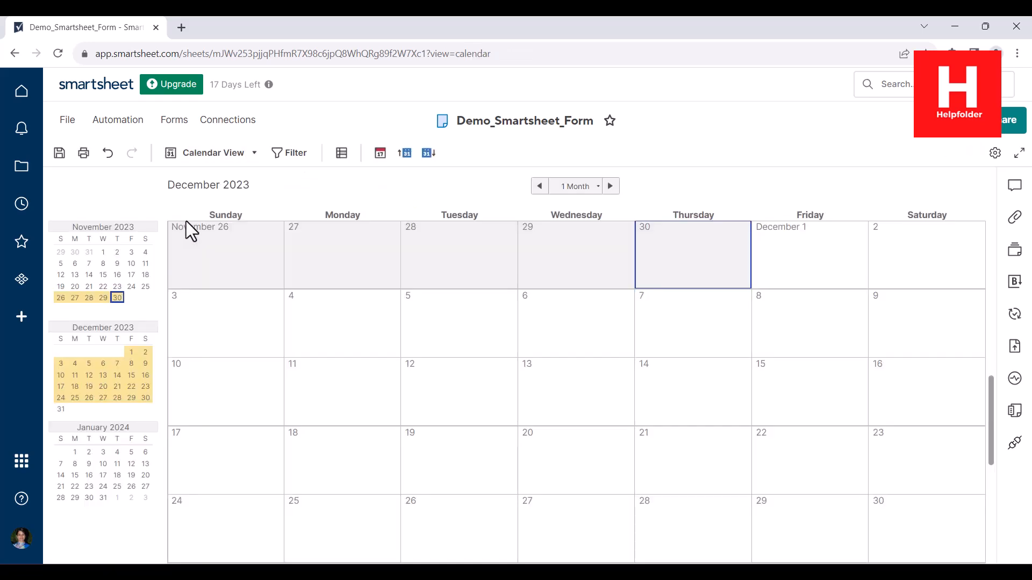
pyautogui.click(244, 155)
pyautogui.click(226, 204)
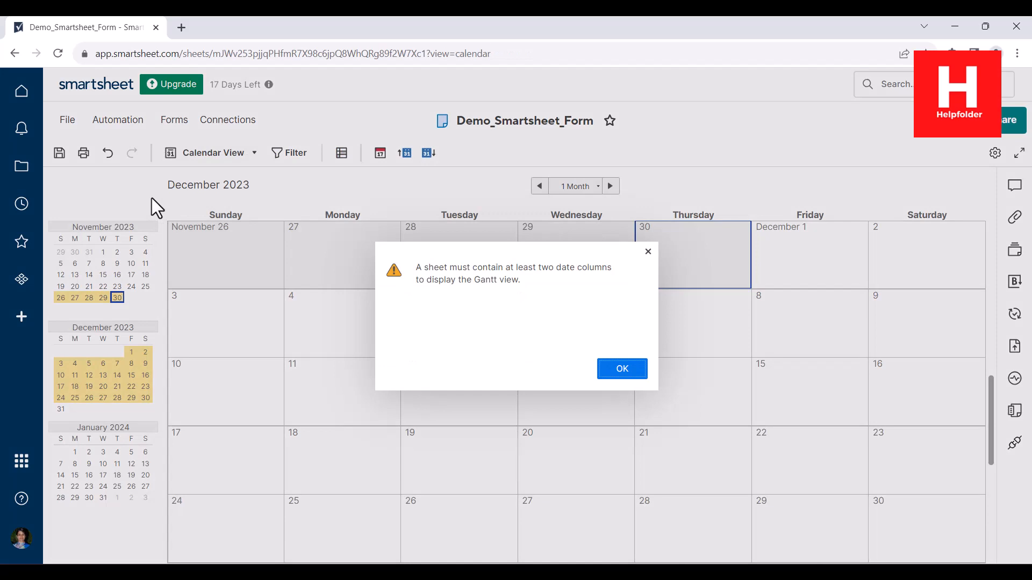
pyautogui.click(626, 367)
pyautogui.click(244, 155)
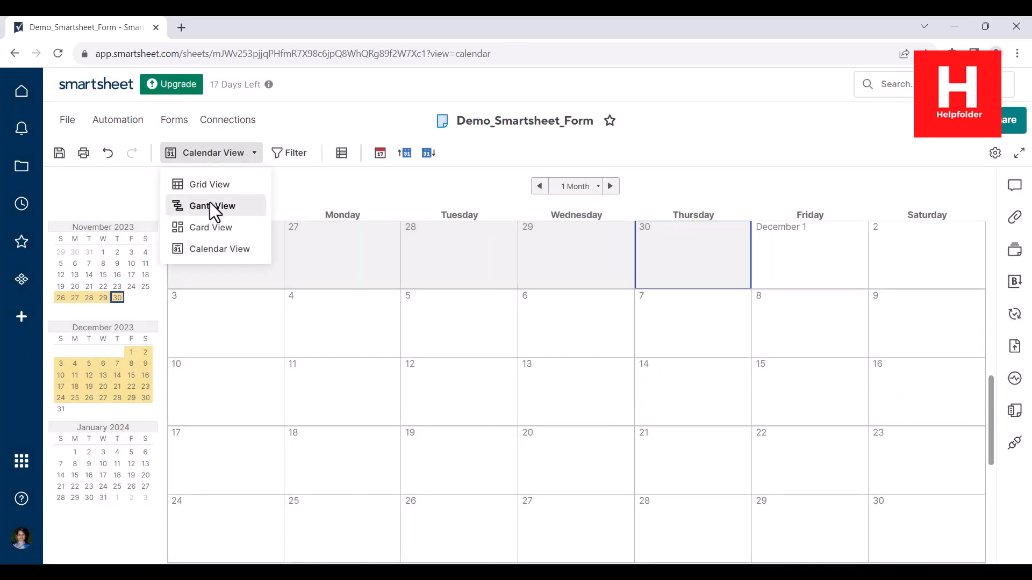
pyautogui.click(199, 185)
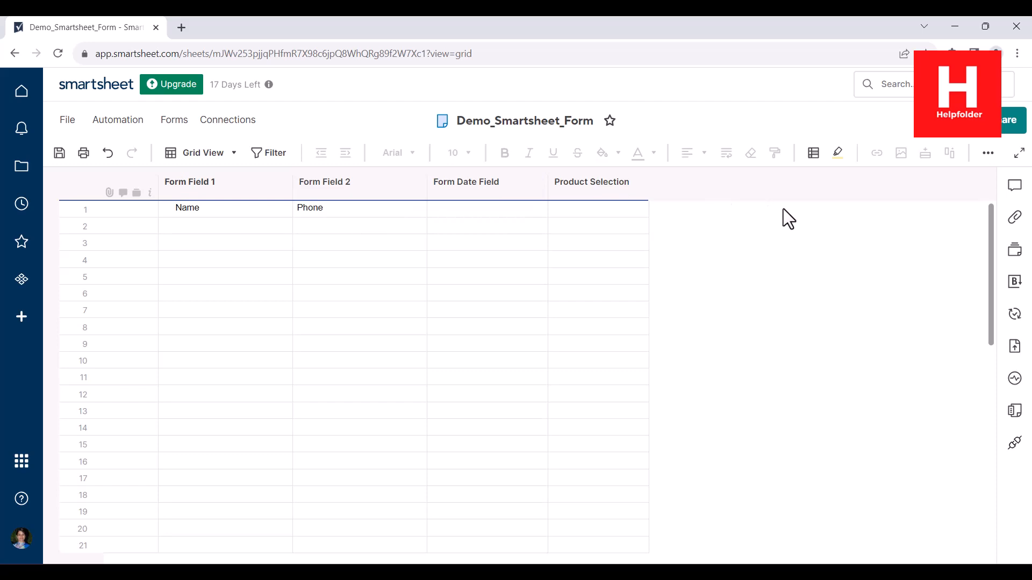
# - Create a new form for the sheet through Forms > Manage Forms
pyautogui.click(185, 119)
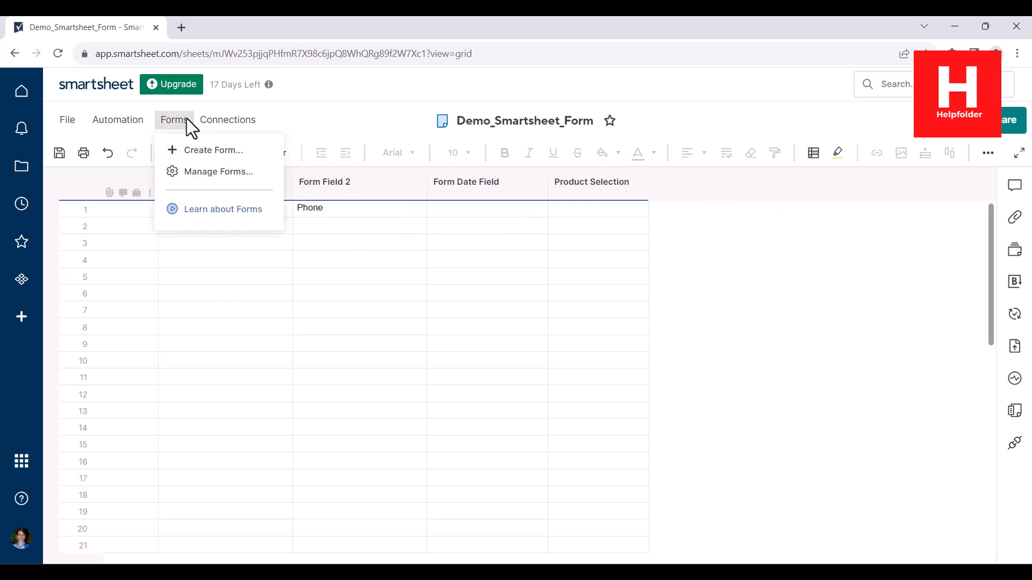
pyautogui.click(215, 173)
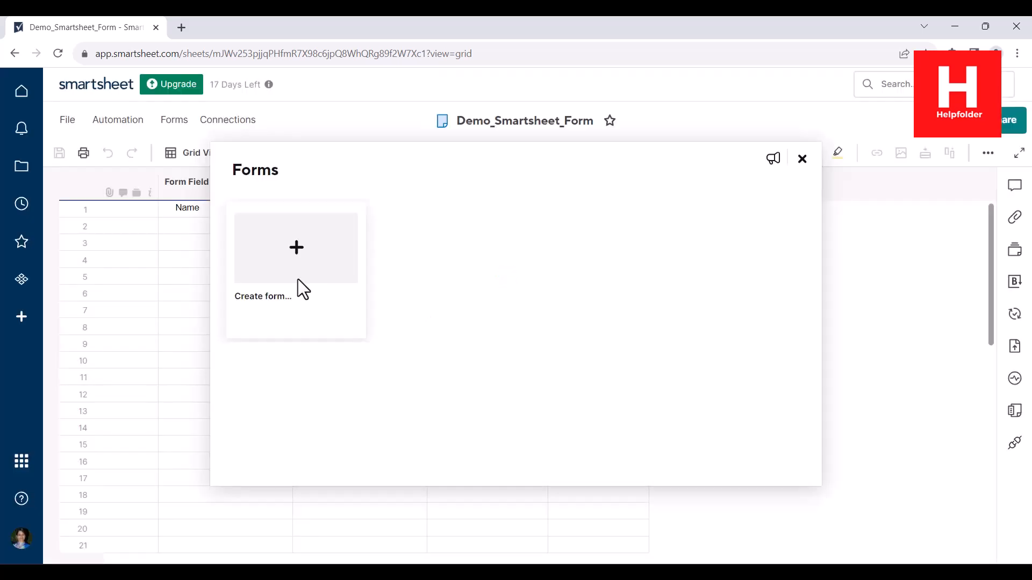
pyautogui.click(297, 270)
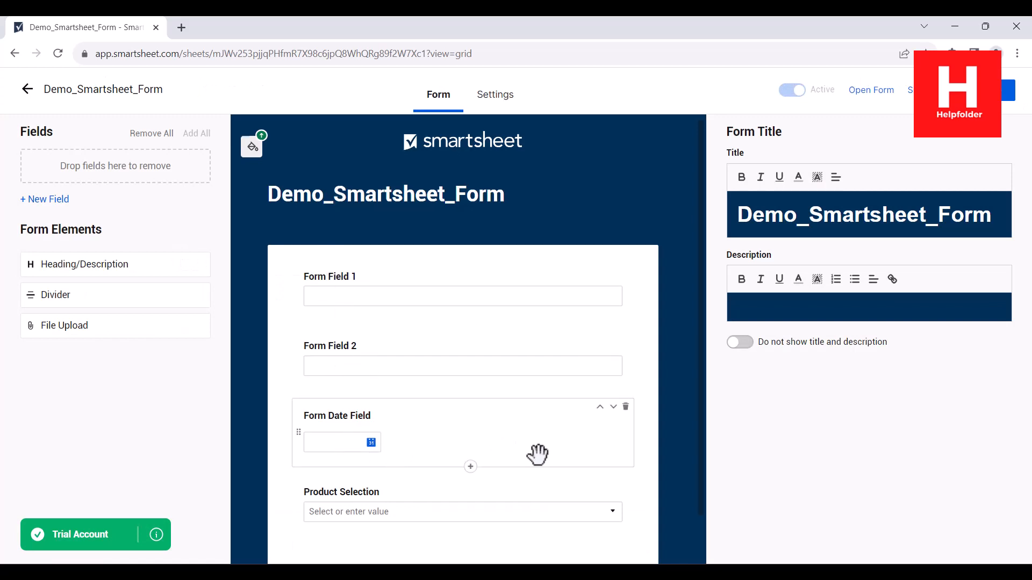
pyautogui.scroll(-1, 537, 454)
pyautogui.scroll(1, 537, 454)
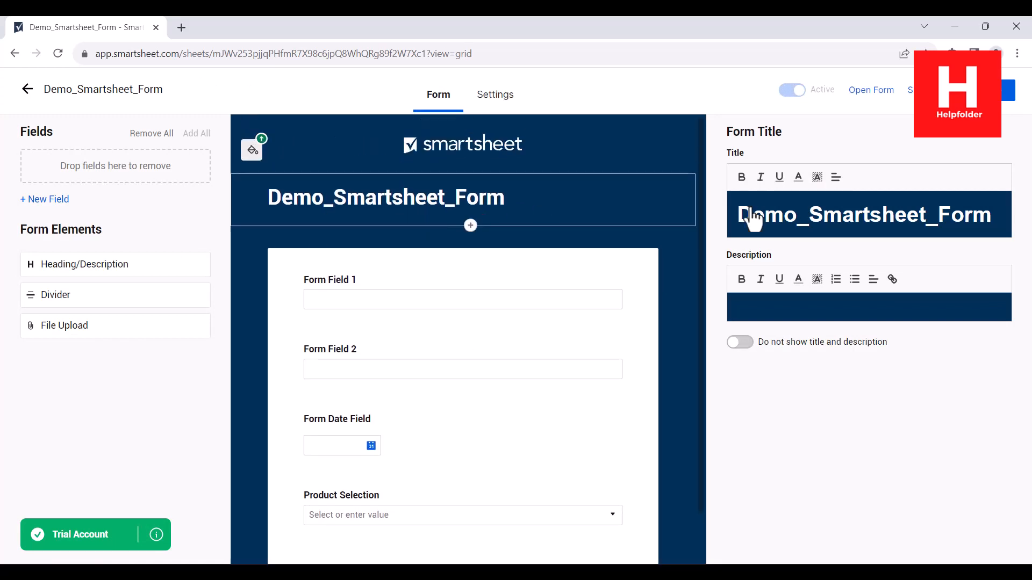
# - Replace the form title with Product Feedback
pyautogui.moveTo(739, 215); pyautogui.dragTo(995, 215)
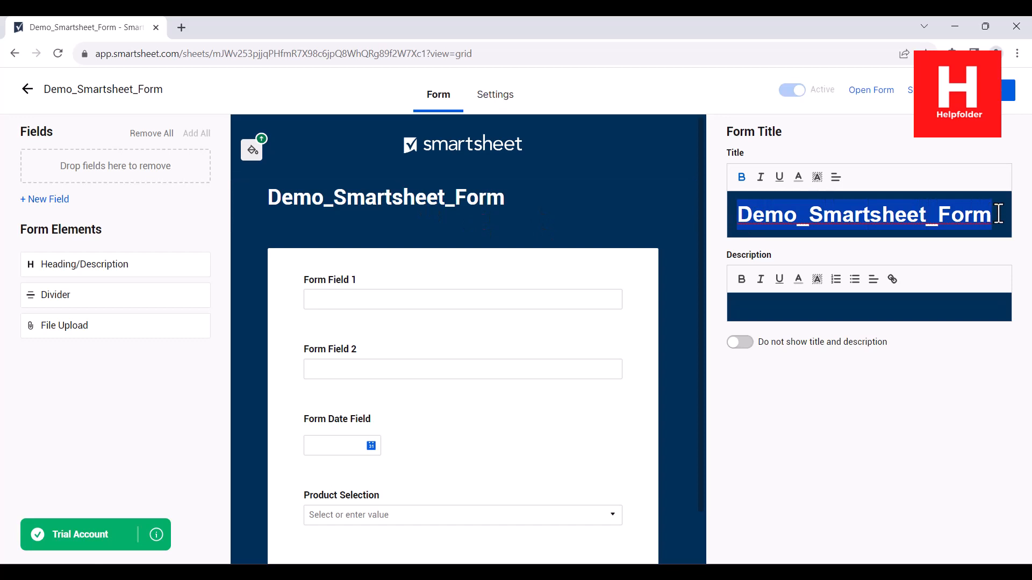
pyautogui.write('Prouc')
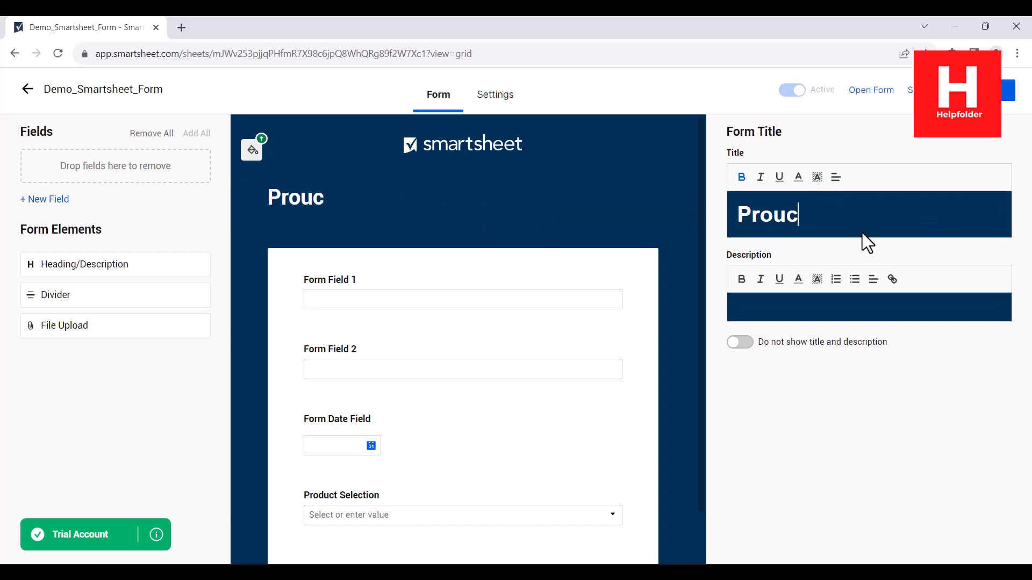
pyautogui.press('BackSpace')
pyautogui.write('duct Fed')
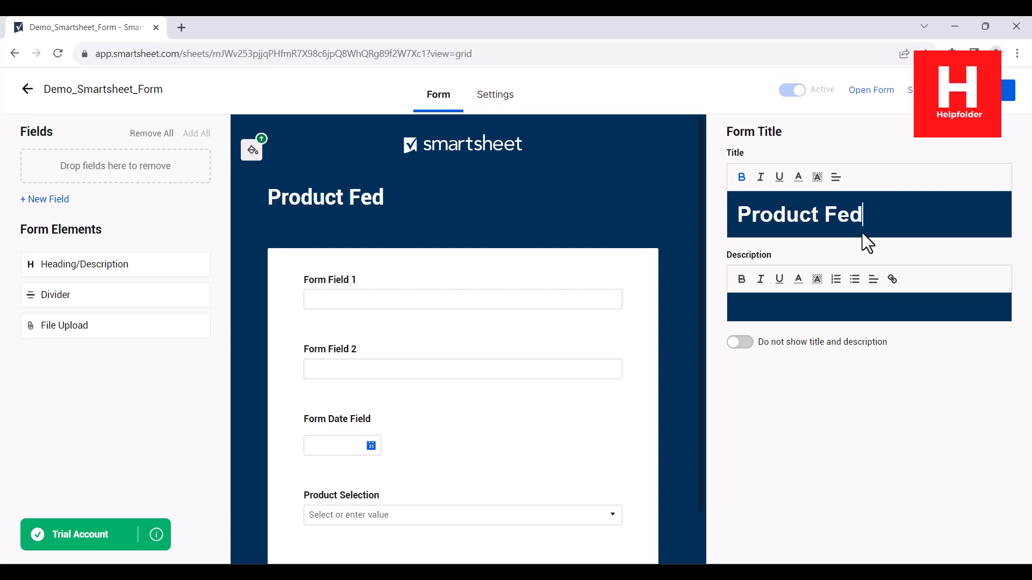
pyautogui.press('BackSpace')
pyautogui.write('edback')
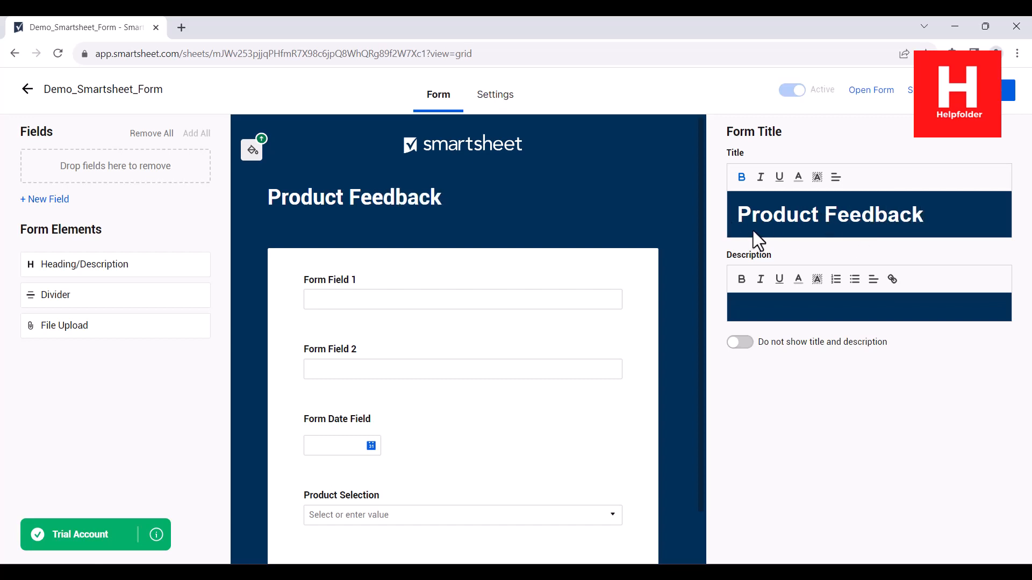
pyautogui.click(323, 283)
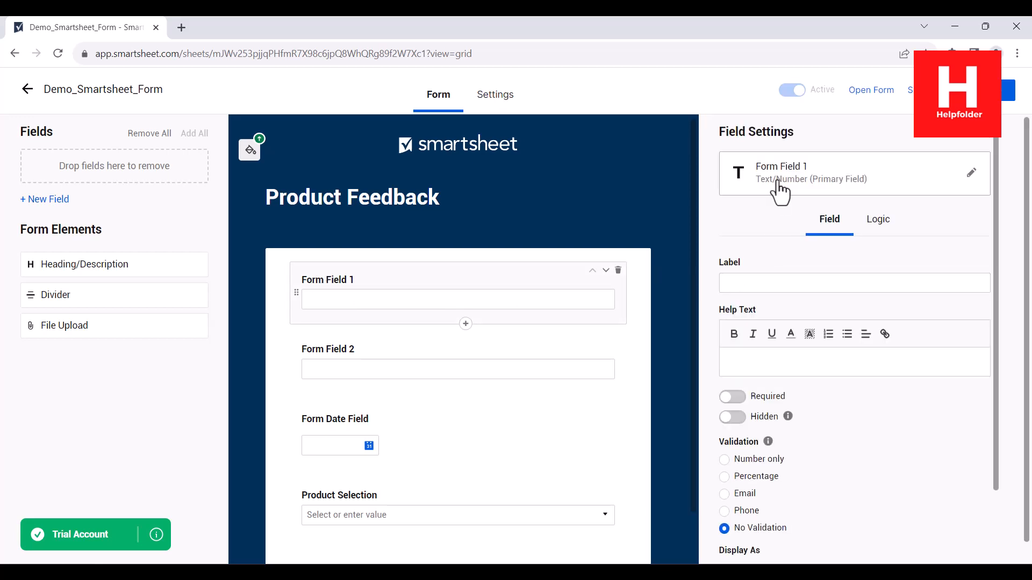
# - Change the Form Field 1 label to Name in the Edit Field dialog
pyautogui.scroll(-4, 953, 329)
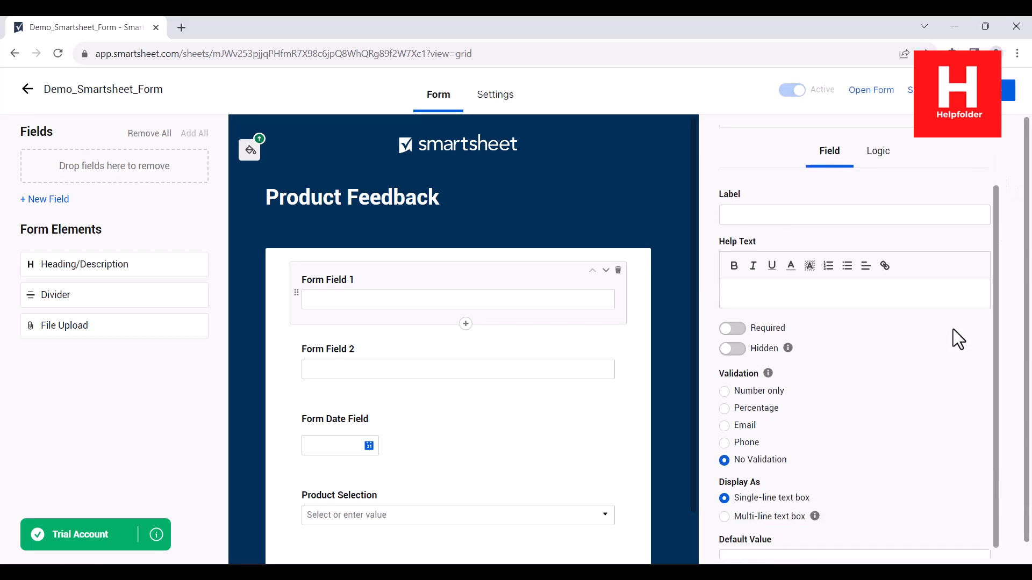
pyautogui.scroll(1, 953, 329)
pyautogui.scroll(-1, 953, 329)
pyautogui.scroll(1, 953, 329)
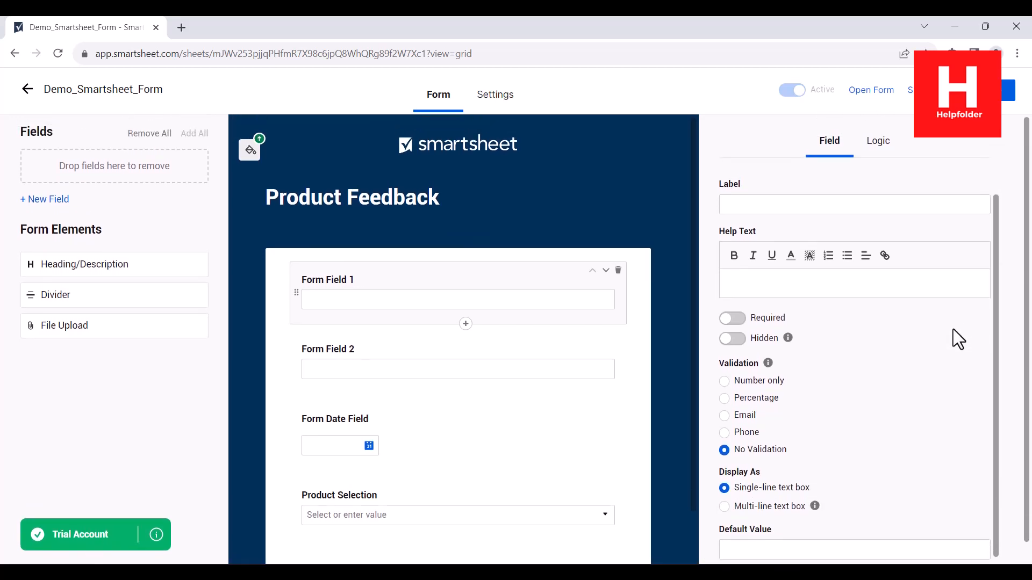
pyautogui.scroll(-1, 799, 243)
pyautogui.scroll(1, 751, 217)
pyautogui.scroll(1, 752, 217)
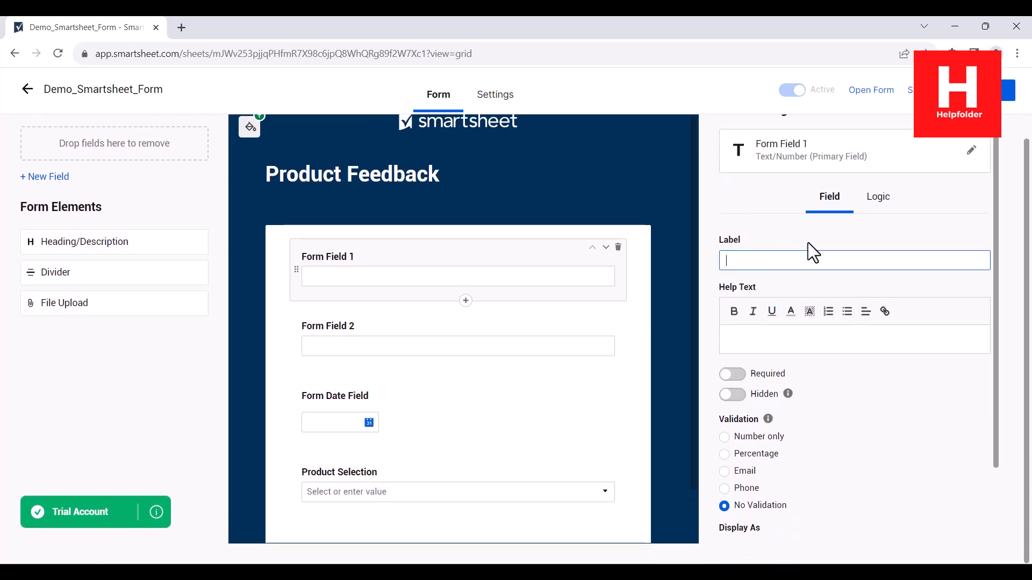
pyautogui.click(893, 155)
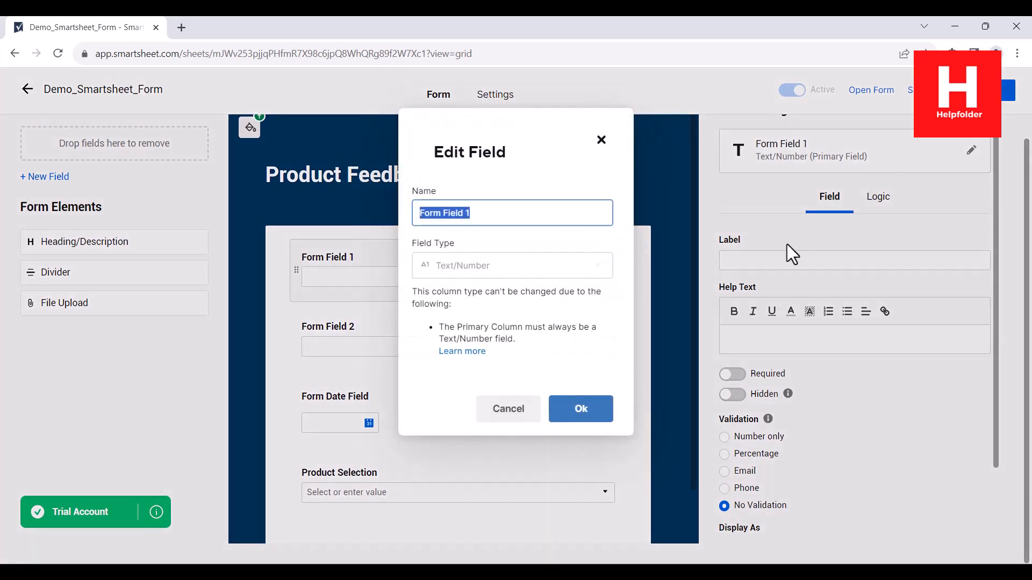
pyautogui.click(500, 218)
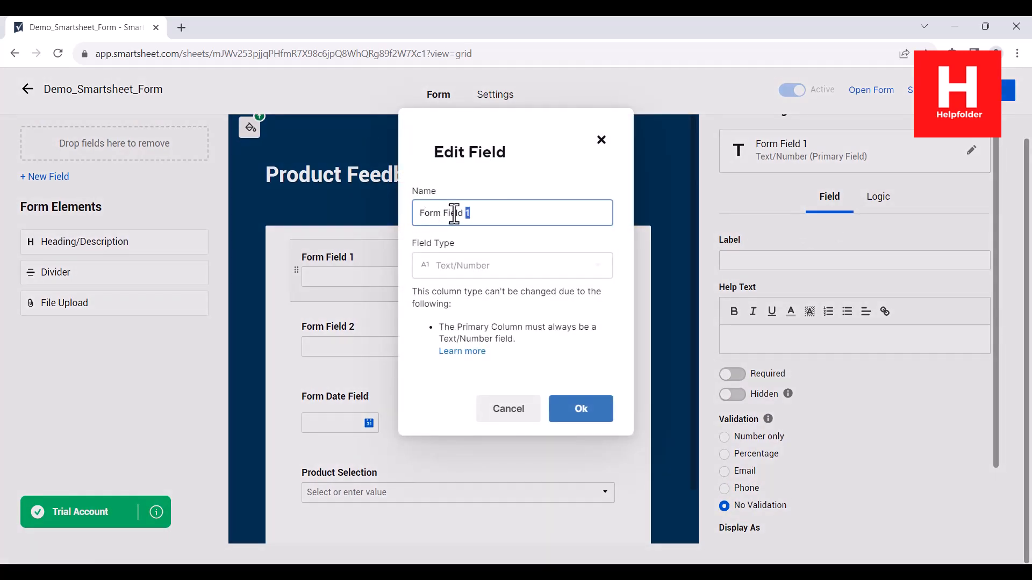
pyautogui.tripleClick(458, 212)
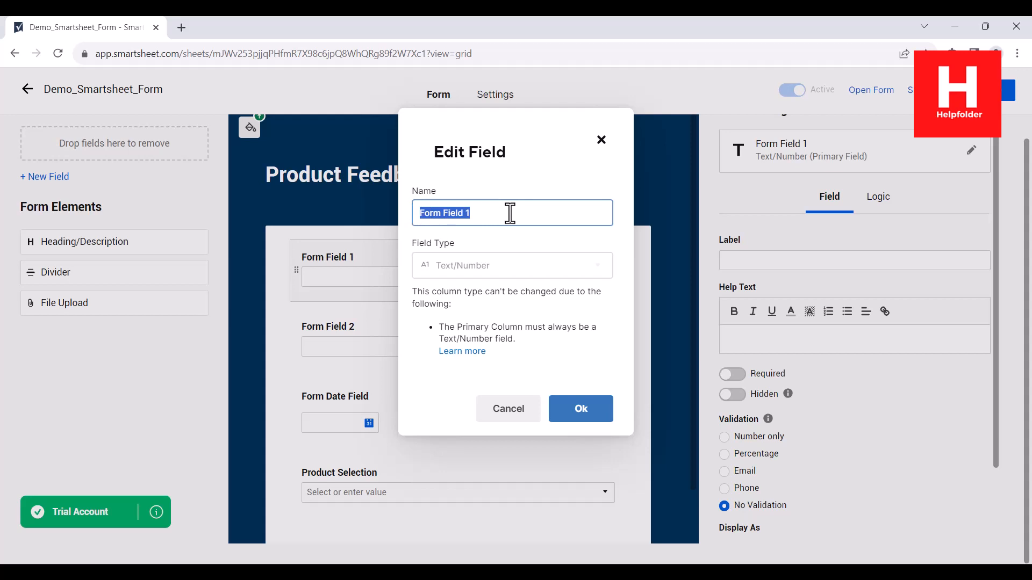
pyautogui.write('N')
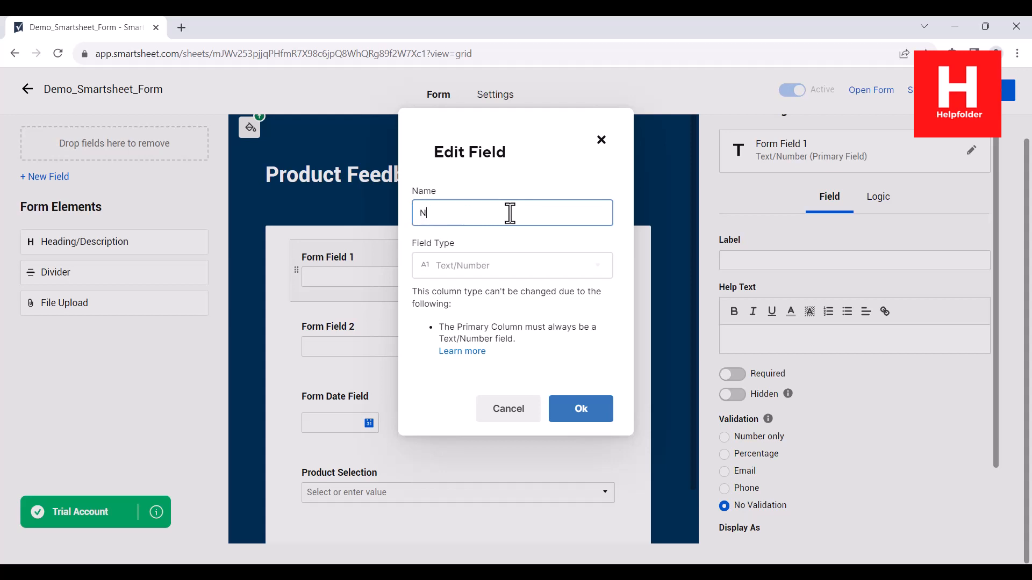
pyautogui.write('ame')
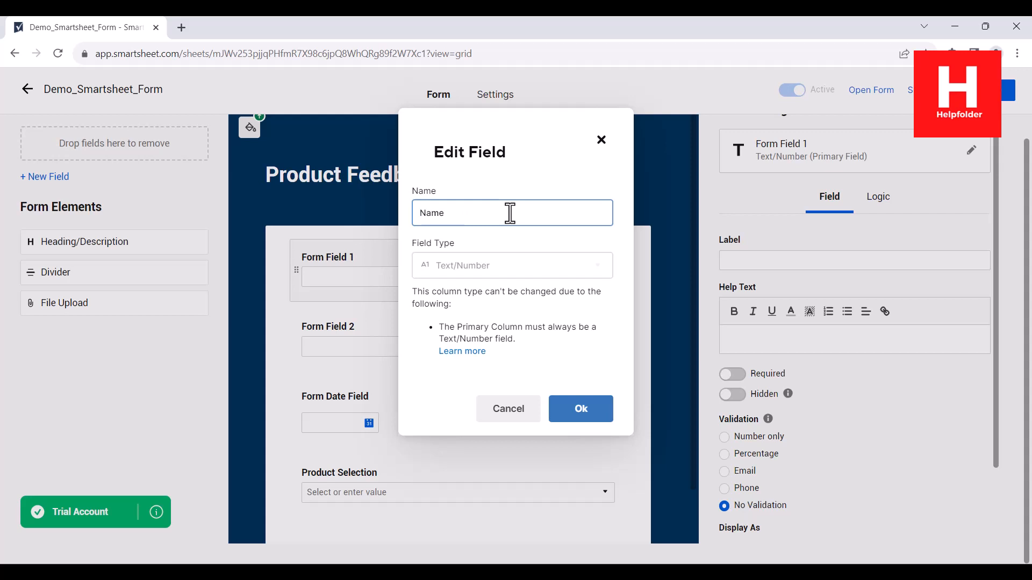
pyautogui.click(591, 415)
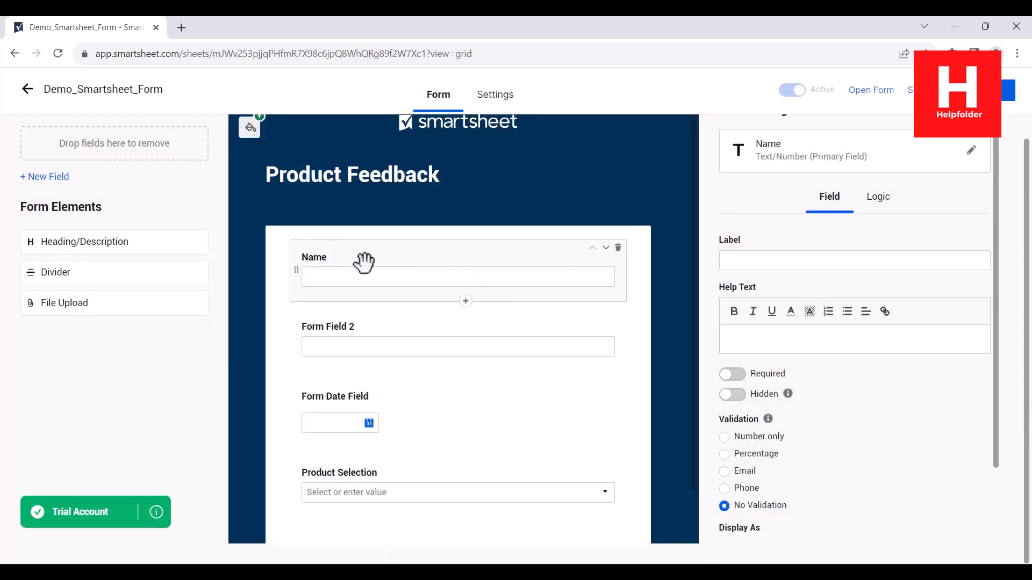
# - Rename Form Field 2 to Phone and keep its field type as Text/Number
pyautogui.click(329, 329)
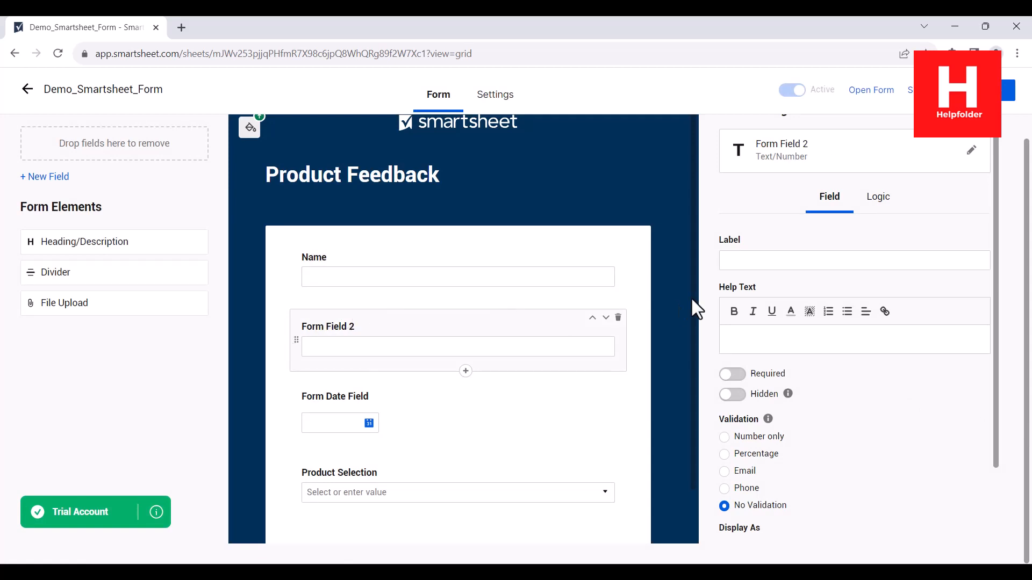
pyautogui.click(769, 152)
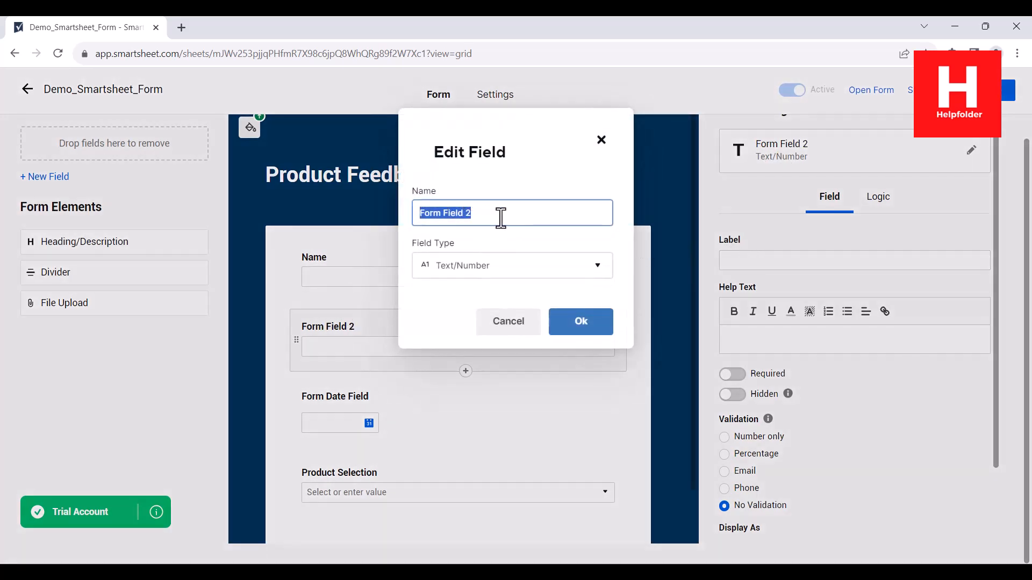
pyautogui.moveTo(500, 214); pyautogui.dragTo(406, 210)
pyautogui.write('Phone')
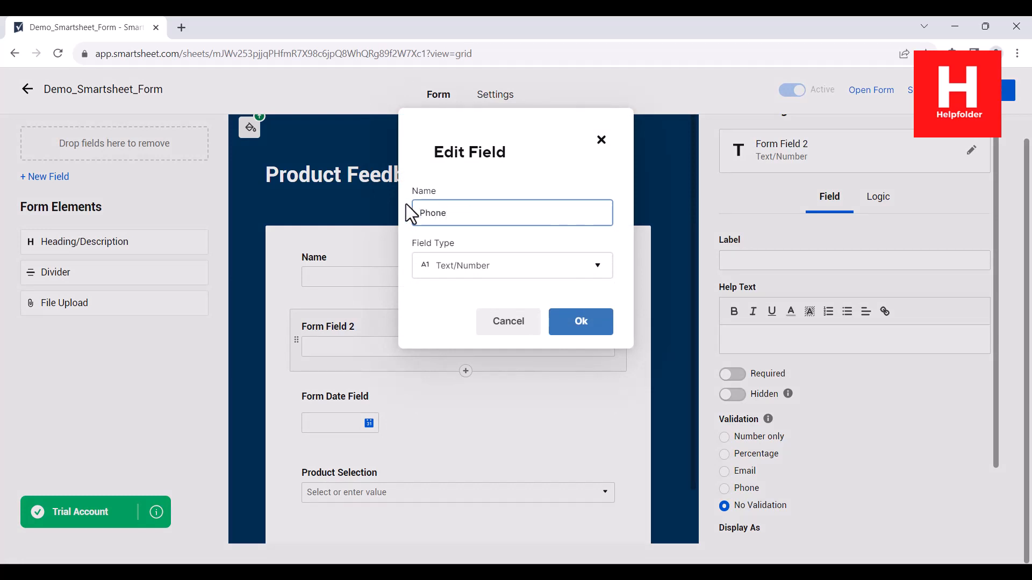
pyautogui.click(592, 267)
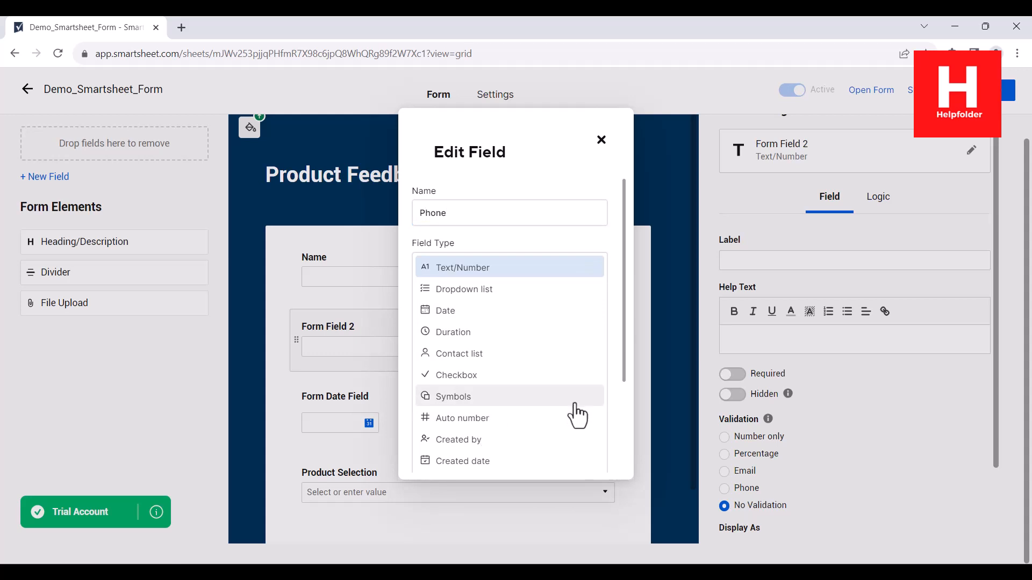
pyautogui.scroll(-3, 594, 370)
pyautogui.scroll(2, 484, 333)
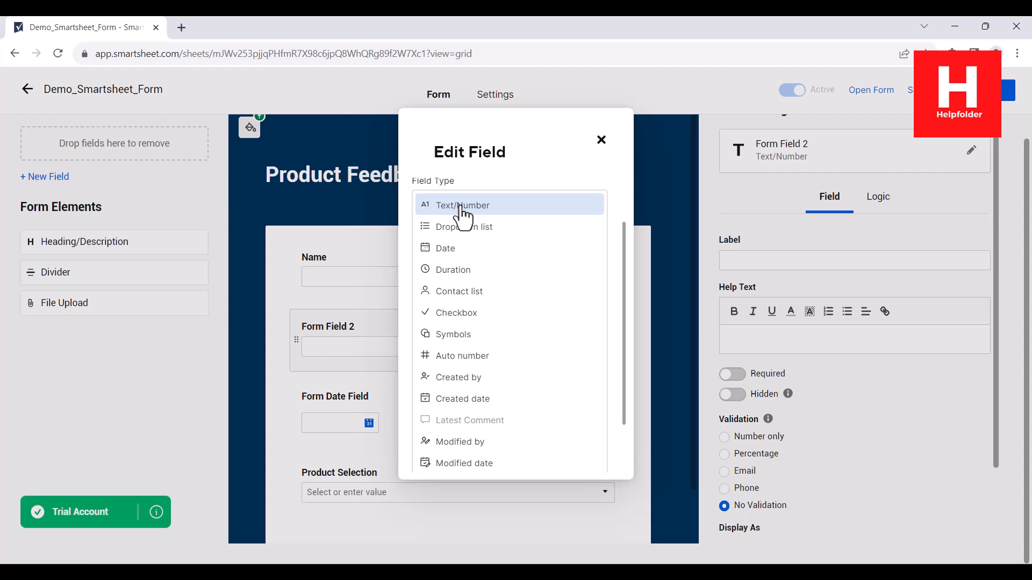
pyautogui.click(462, 215)
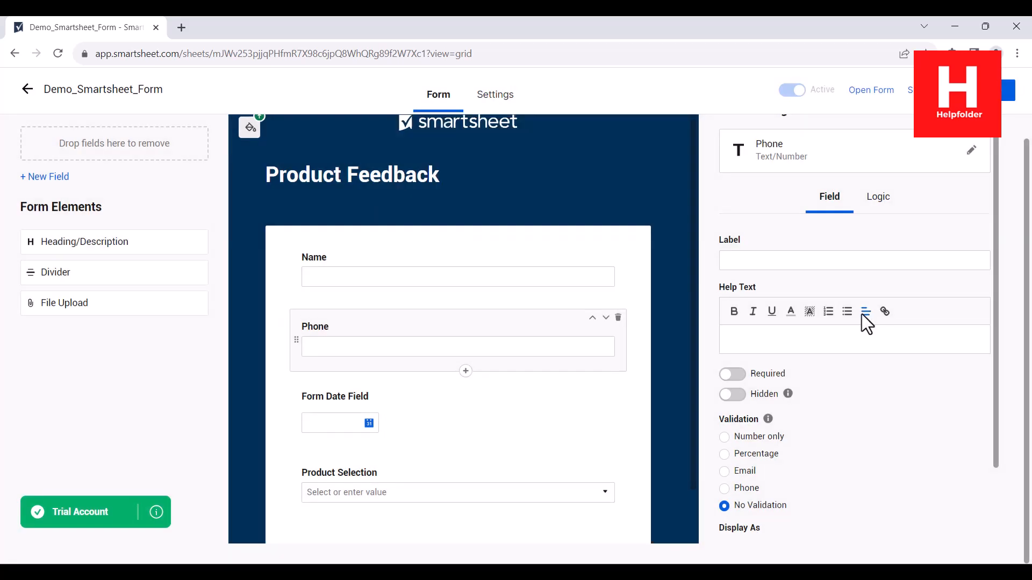
# - Rename the Form Date Field question to Date
pyautogui.click(352, 400)
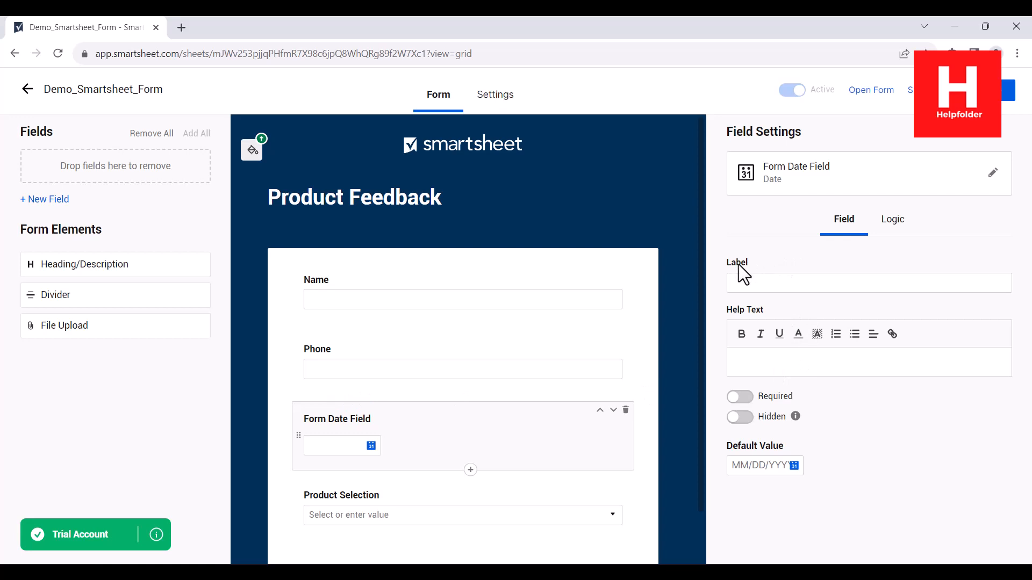
pyautogui.click(790, 180)
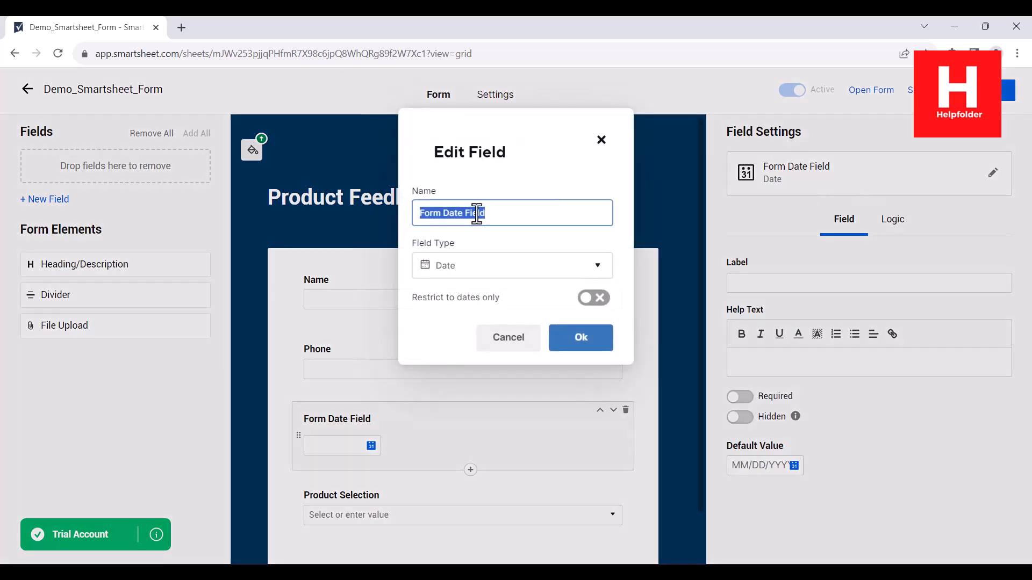
pyautogui.click(502, 213)
pyautogui.moveTo(502, 213); pyautogui.dragTo(418, 213)
pyautogui.write('Da')
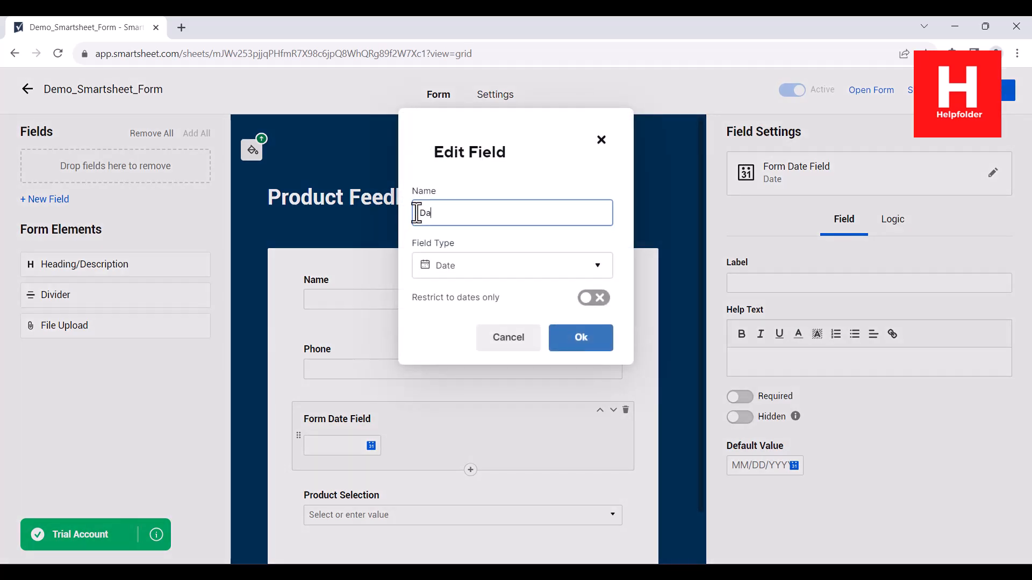
pyautogui.write('te')
pyautogui.click(580, 339)
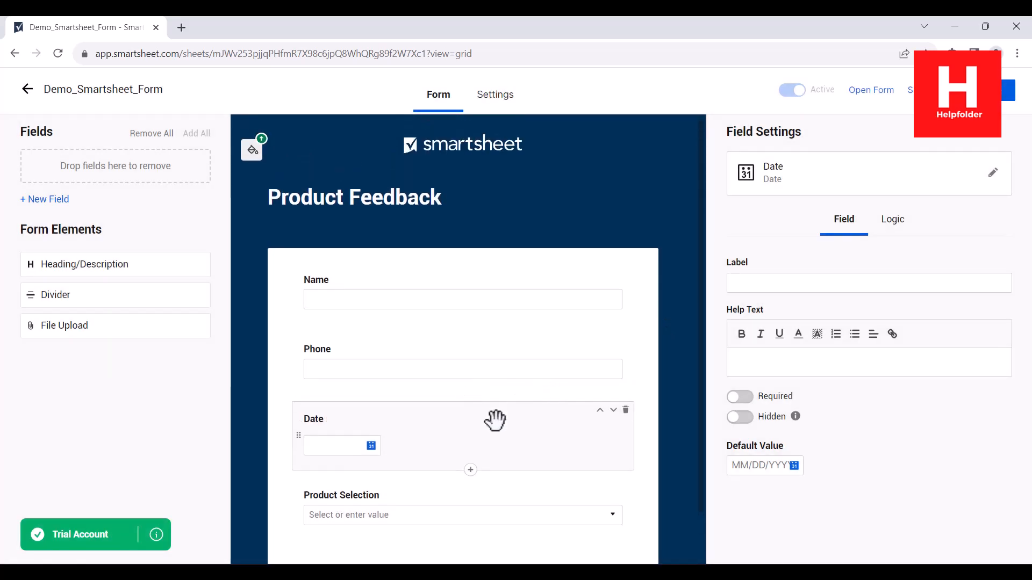
# - Rename the Product Selection question to 'Choose Product for Feedback'
pyautogui.click(347, 501)
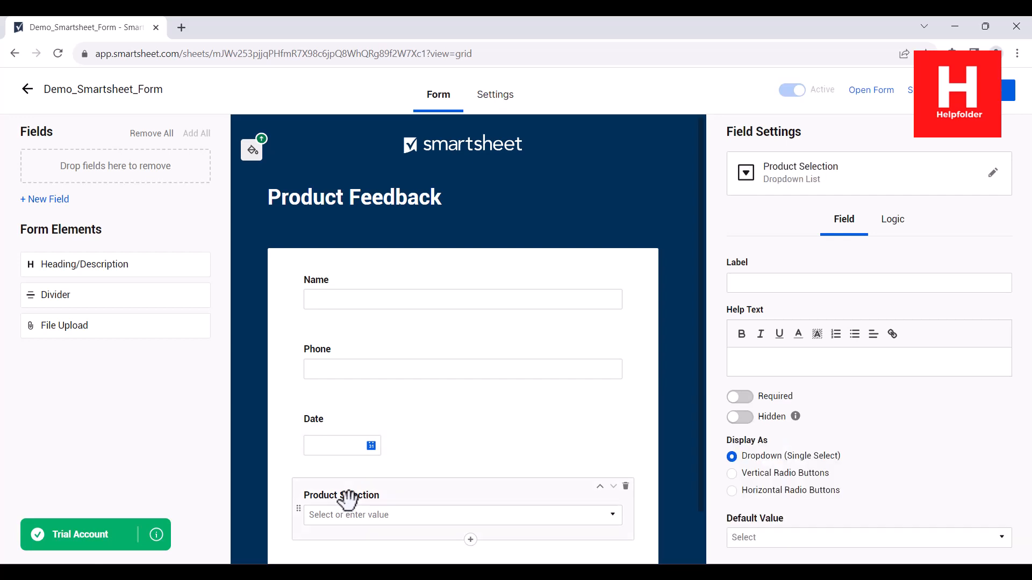
pyautogui.click(801, 177)
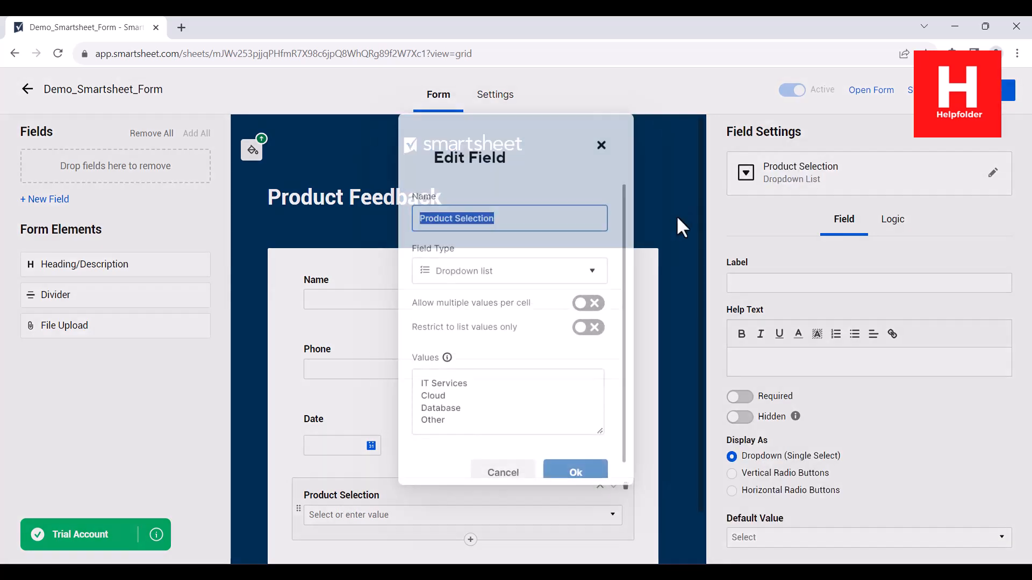
pyautogui.click(511, 214)
pyautogui.tripleClick(511, 214)
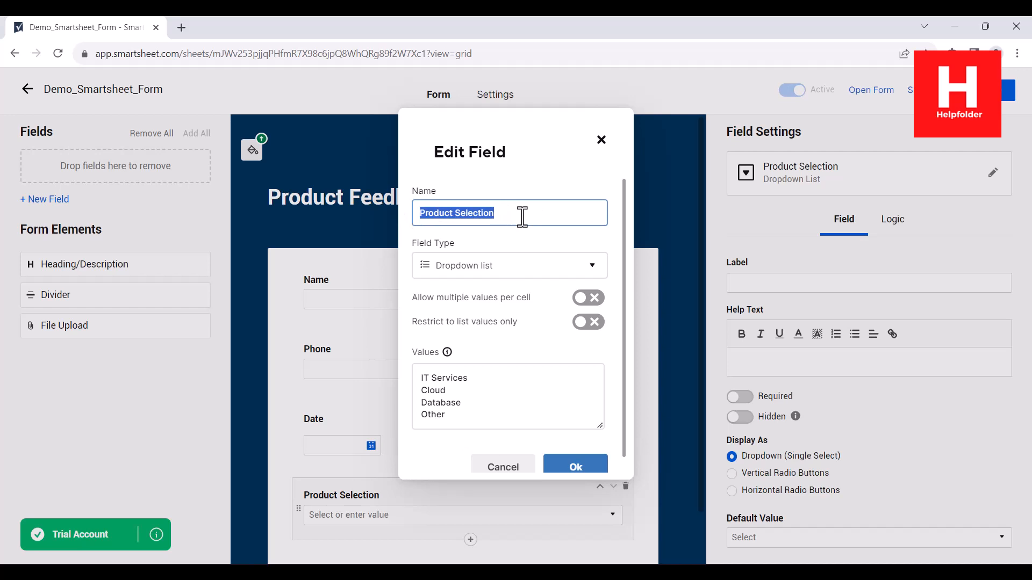
pyautogui.write('Choose Pr')
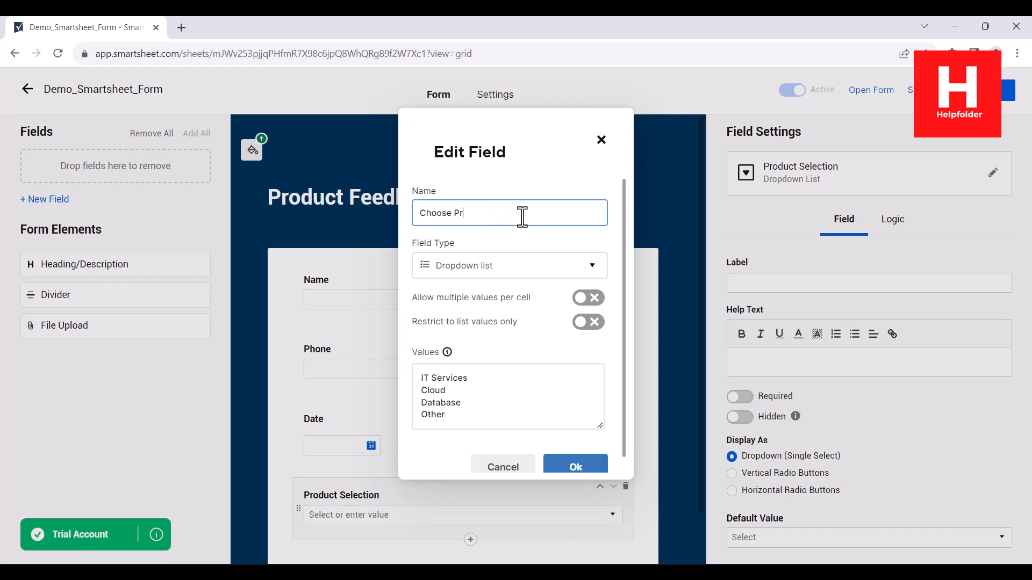
pyautogui.write('oduct for Feedback')
pyautogui.click(576, 465)
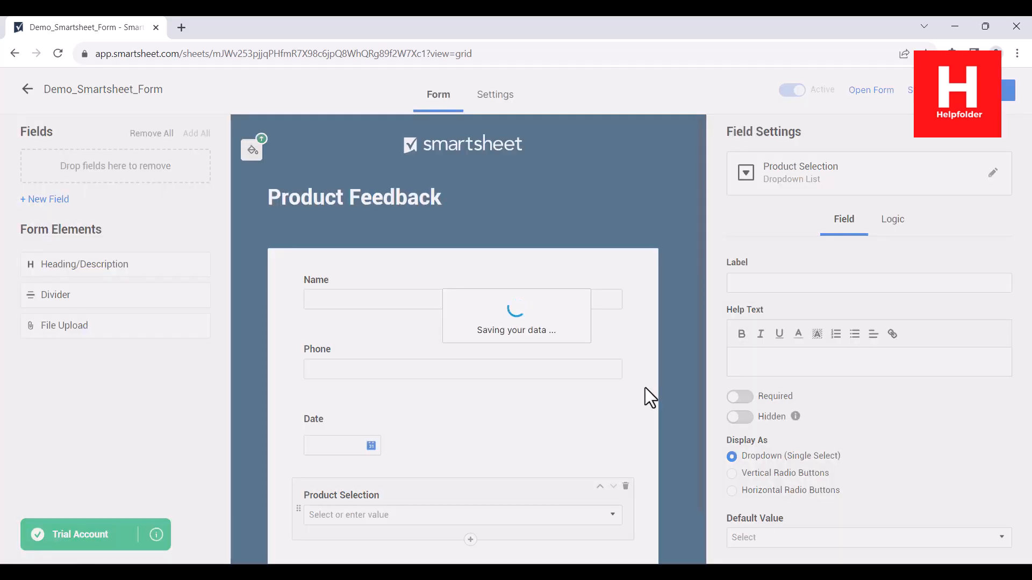
# - Save the form and open the live form in a new tab
pyautogui.scroll(-1, 681, 396)
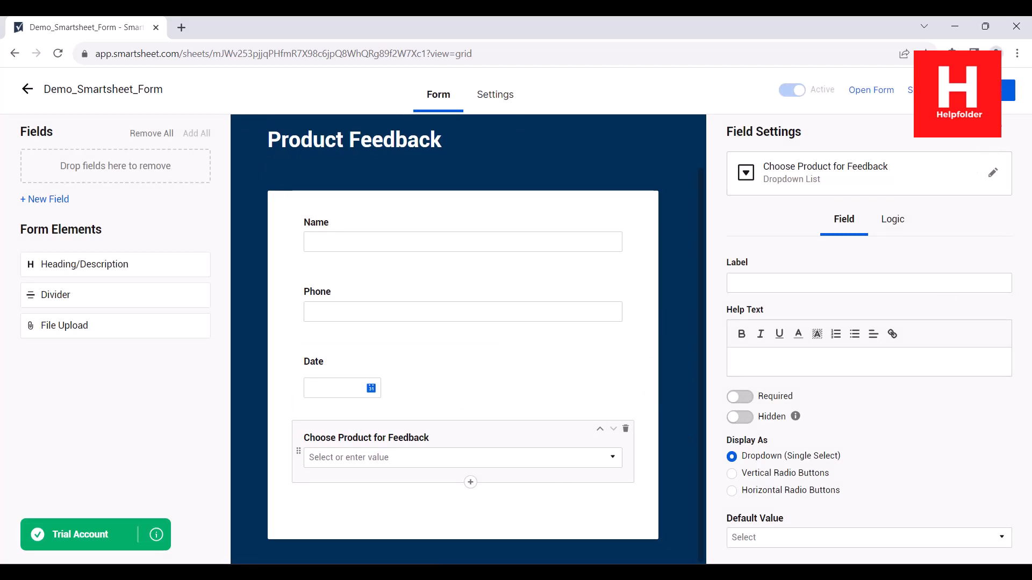
pyautogui.click(992, 93)
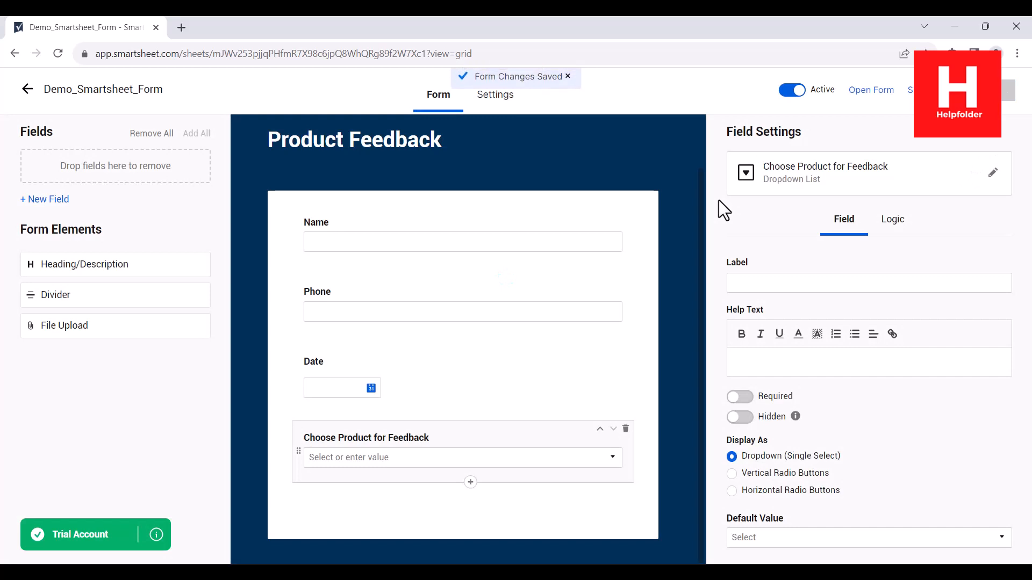
pyautogui.click(873, 95)
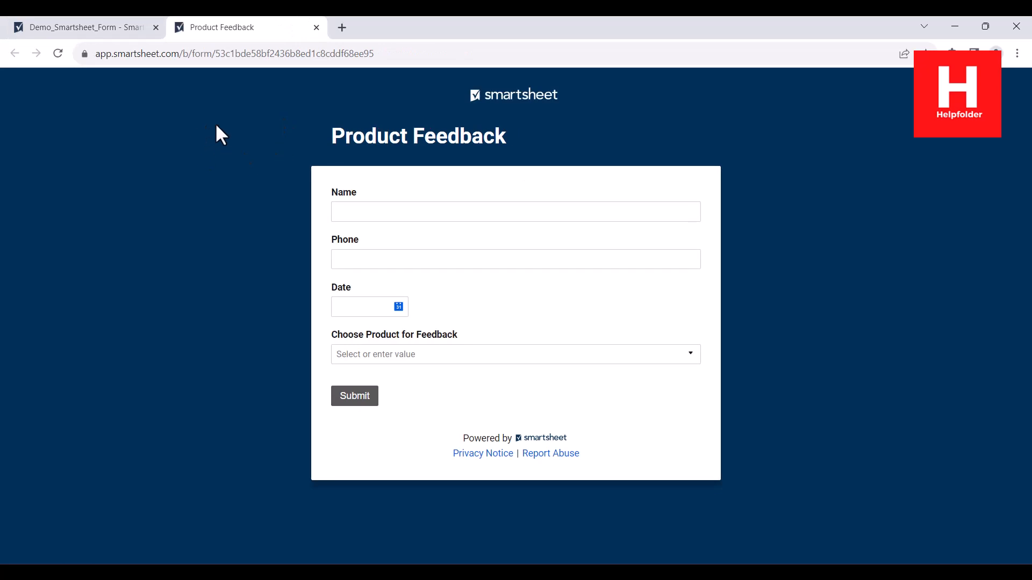
# - Set the live form's Date to November 29, 2023
pyautogui.click(359, 211)
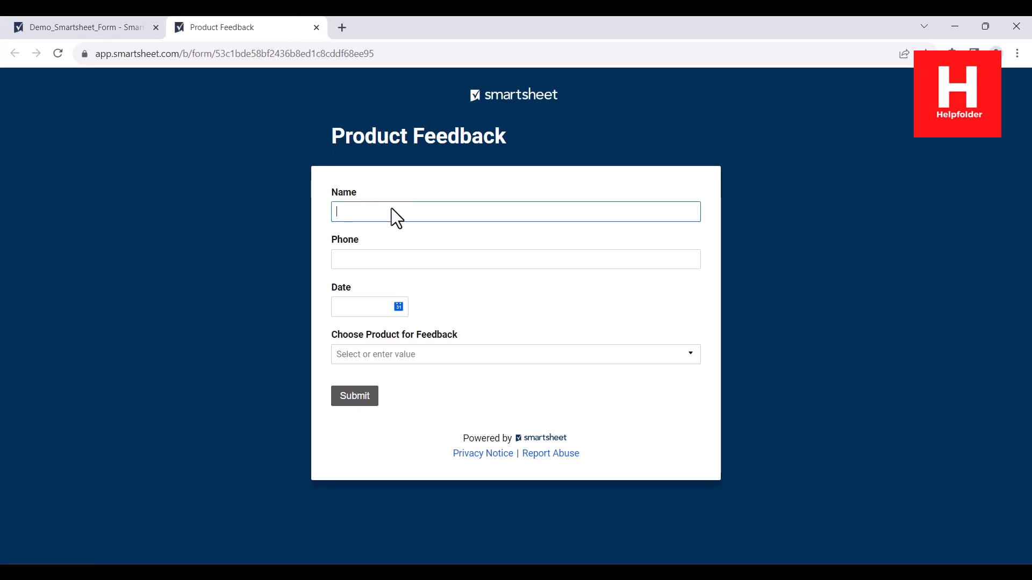
pyautogui.click(353, 256)
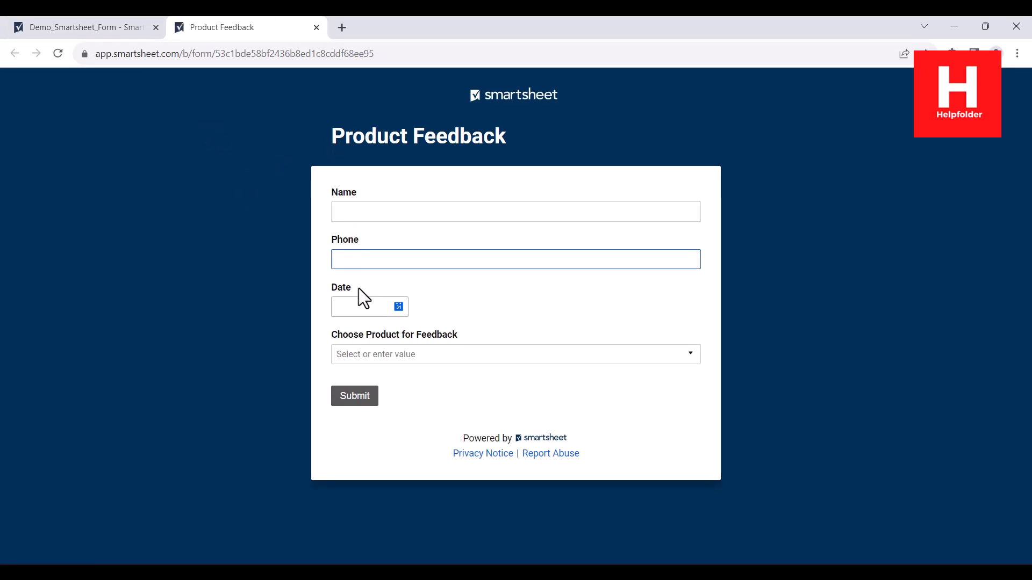
pyautogui.click(361, 302)
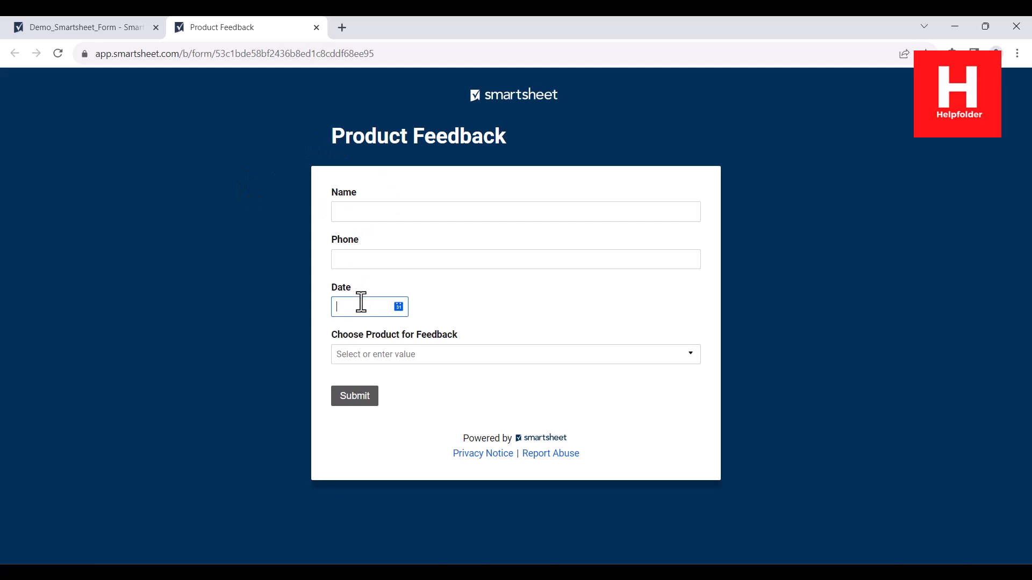
pyautogui.click(398, 308)
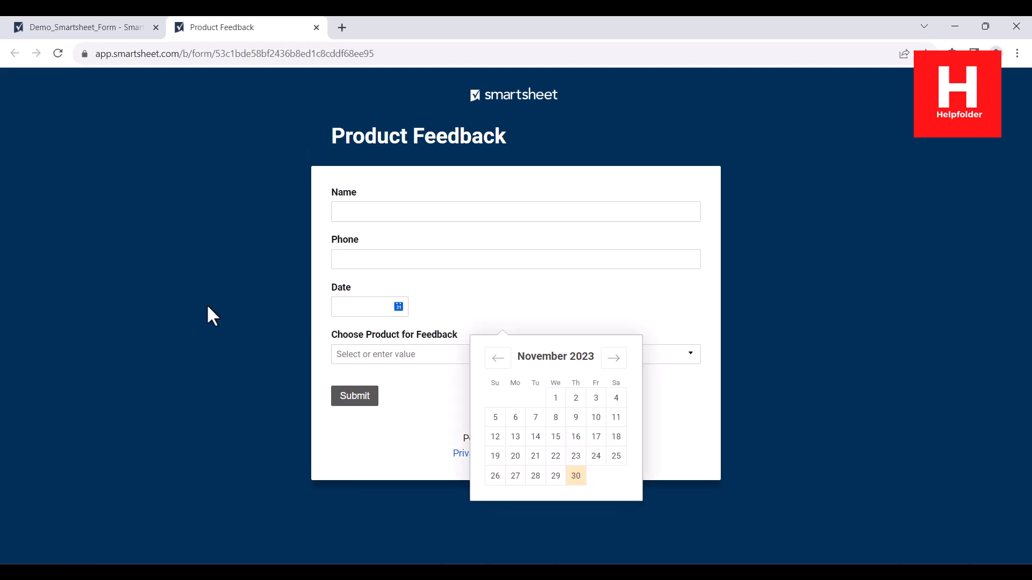
pyautogui.click(556, 476)
# - Choose Database as the product, then return to the form editor tab
pyautogui.click(361, 357)
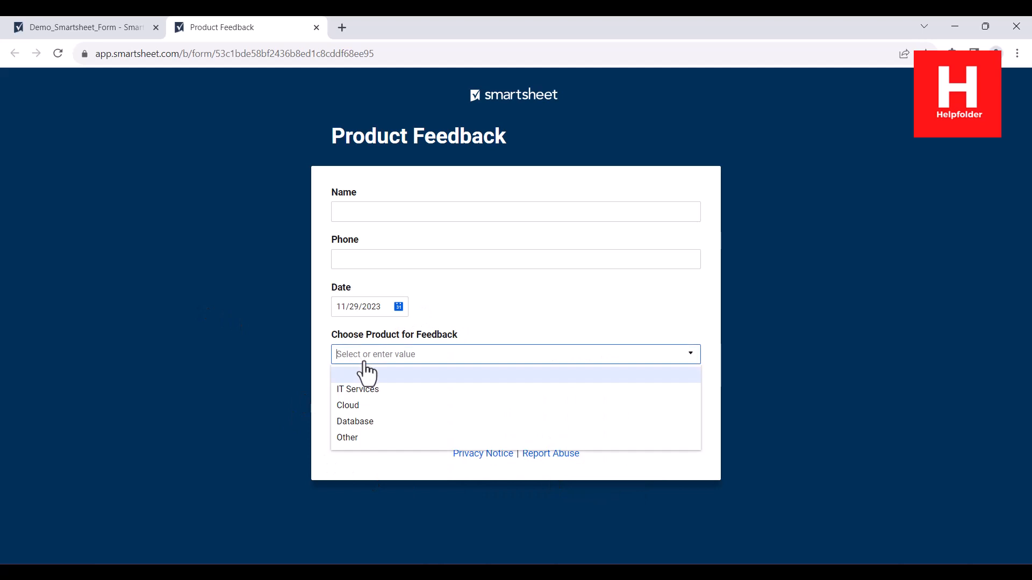
pyautogui.click(382, 421)
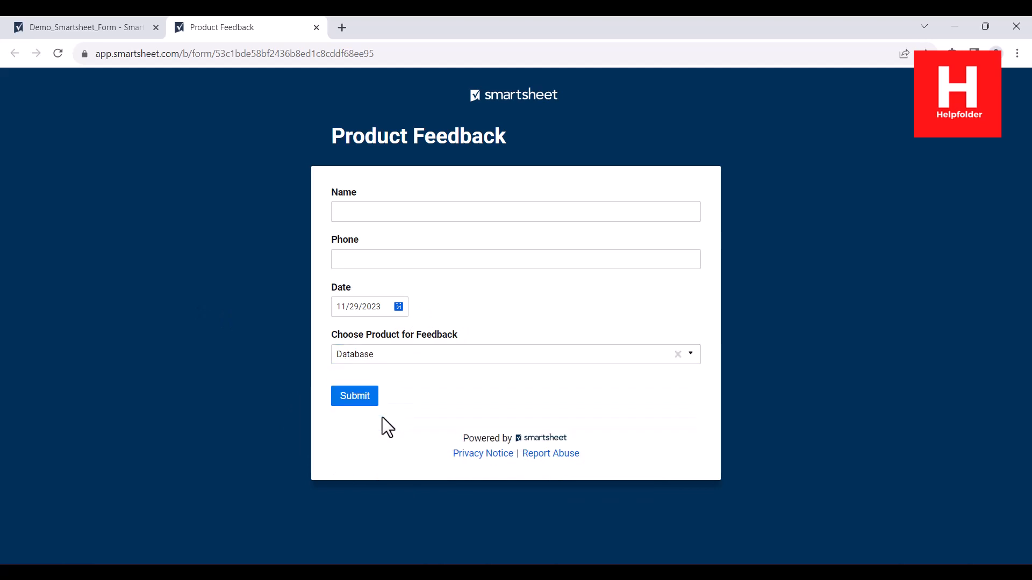
pyautogui.click(375, 263)
pyautogui.click(353, 215)
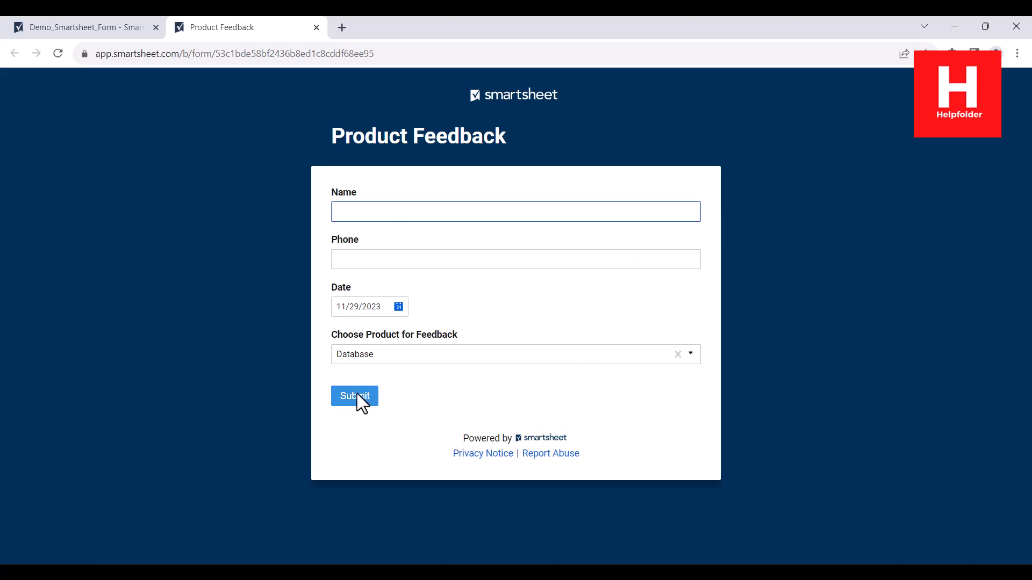
pyautogui.click(104, 24)
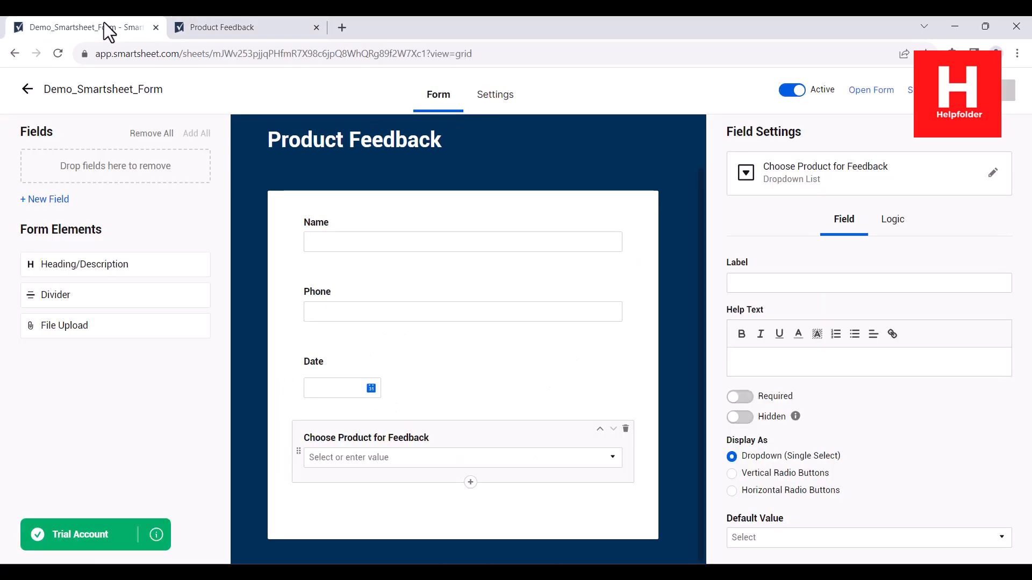
# - Check the sheet, which shows 0 submissions, then switch back to the Product Feedback tab
pyautogui.click(28, 89)
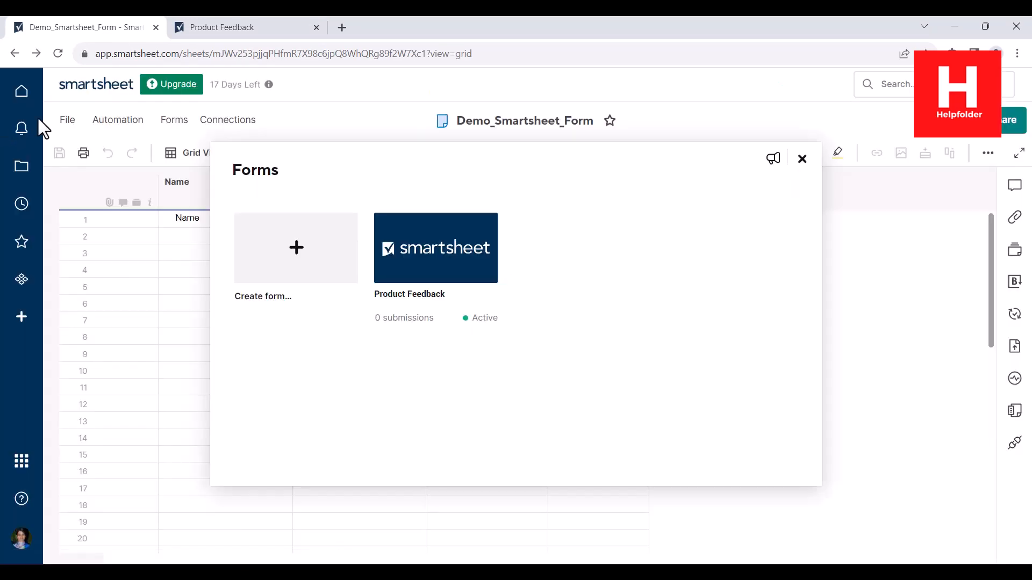
pyautogui.click(802, 159)
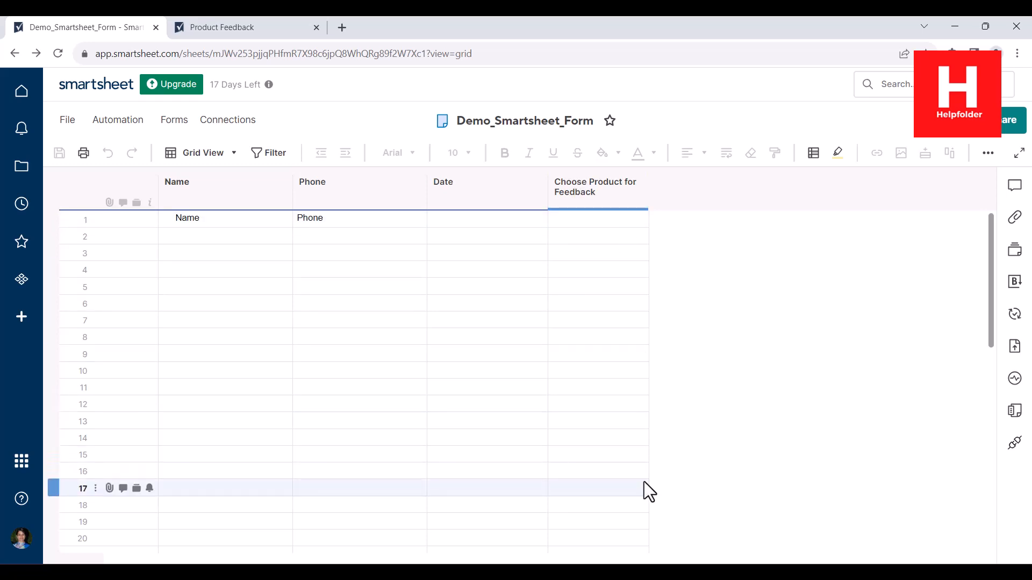
pyautogui.click(251, 25)
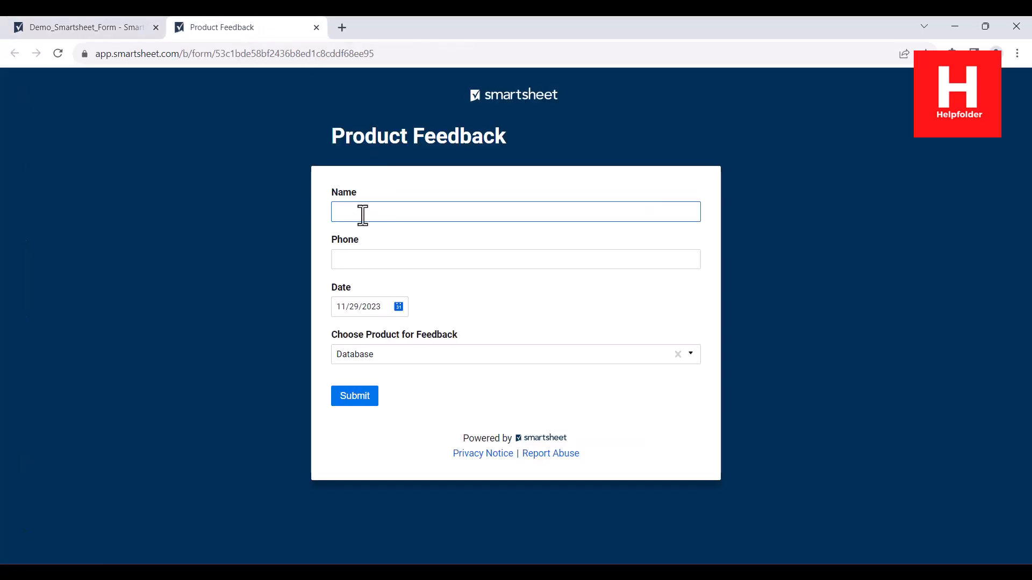
# - Enter the respondent's name and phone number, then submit the form
pyautogui.write('Mahesh')
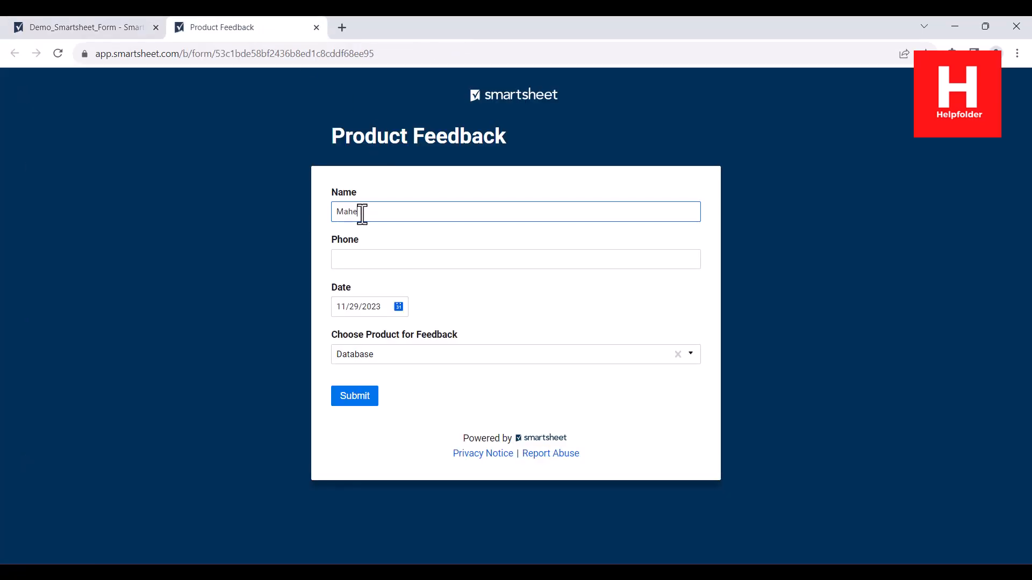
pyautogui.press('Tab')
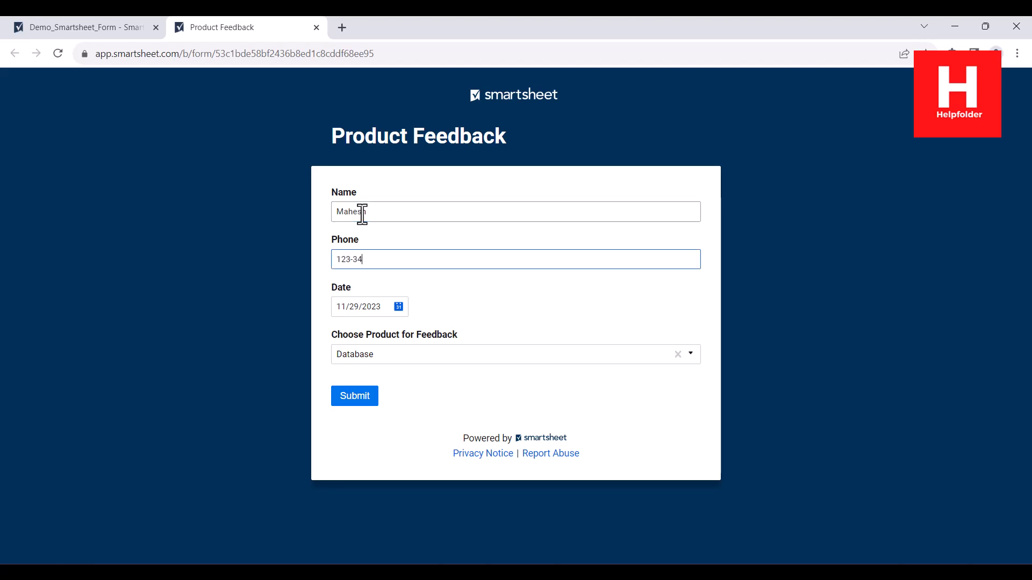
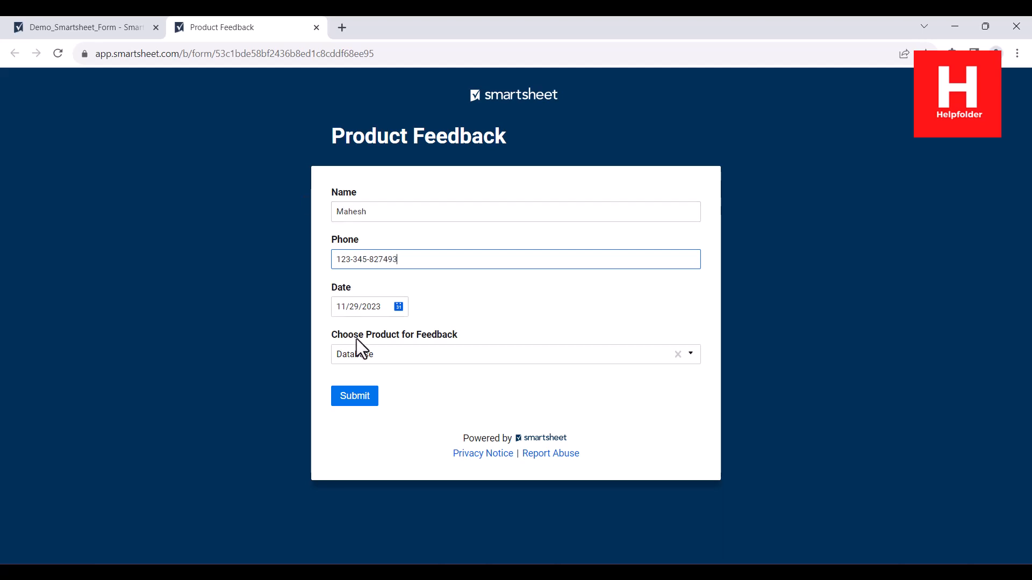
pyautogui.click(361, 401)
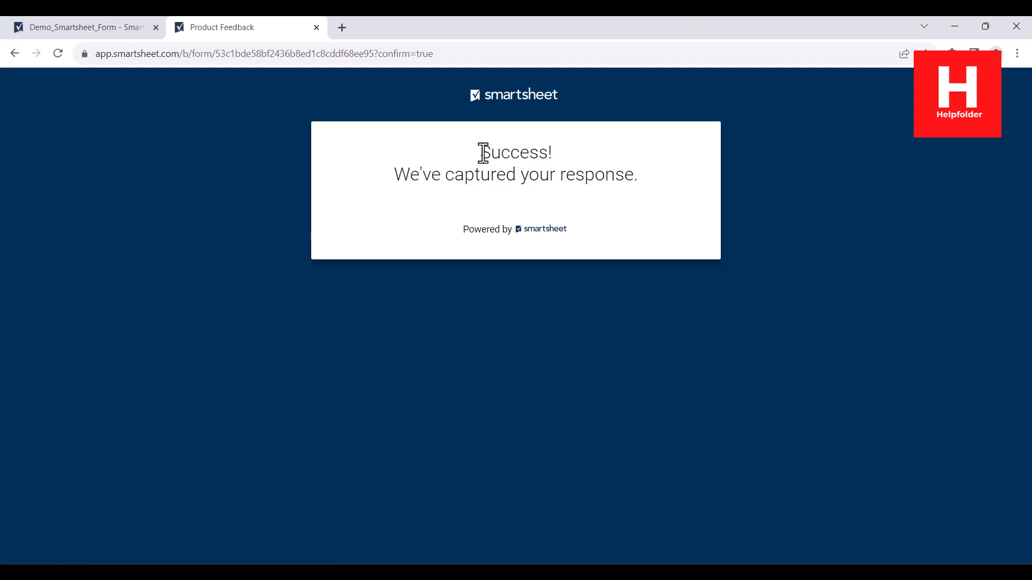
# - Highlight the Success! and response-captured messages on the confirmation page
pyautogui.moveTo(479, 152); pyautogui.dragTo(577, 147)
pyautogui.click(576, 148)
pyautogui.moveTo(393, 177); pyautogui.dragTo(636, 179)
pyautogui.click(643, 179)
# - Return to the Demo_Smartsheet_Form sheet and verify row 2 shows the phone, date 11/29/23 and Database
pyautogui.click(98, 32)
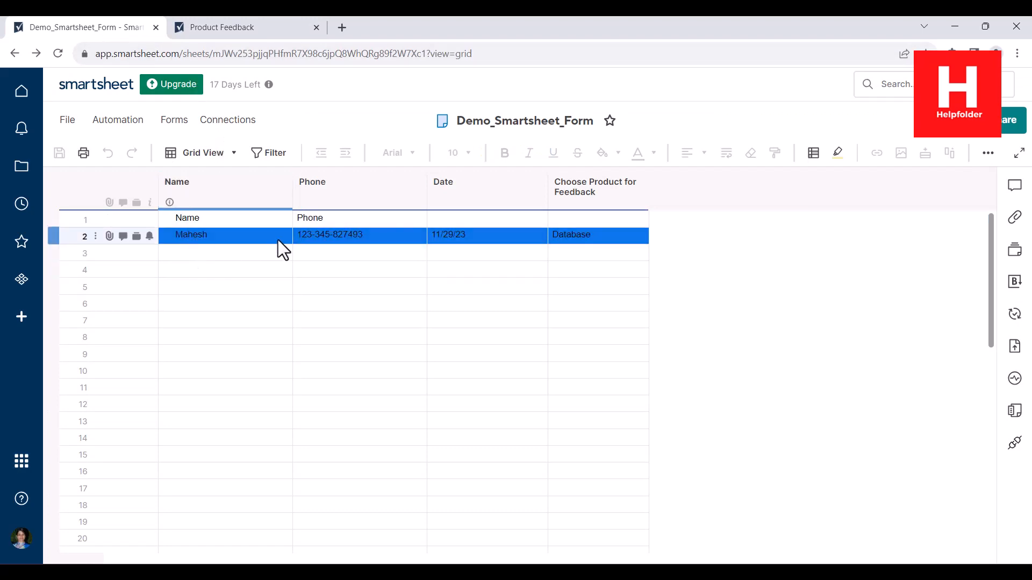
pyautogui.click(641, 318)
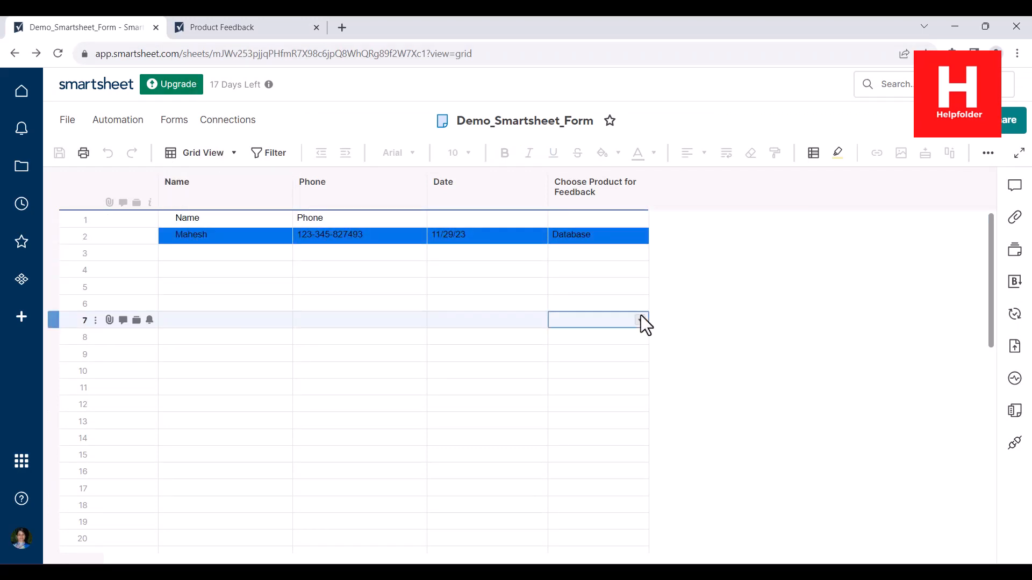
pyautogui.click(575, 285)
pyautogui.click(757, 257)
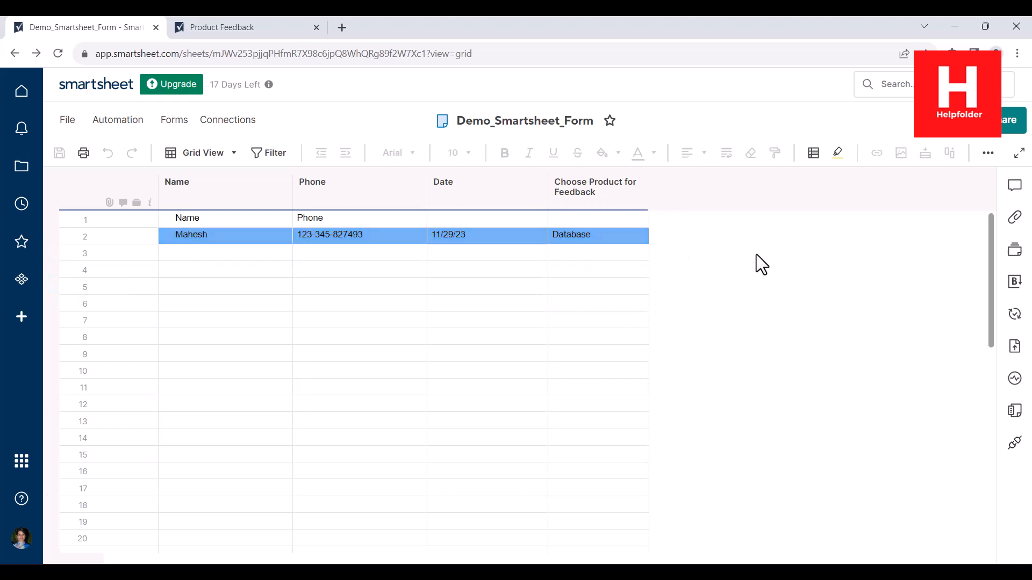